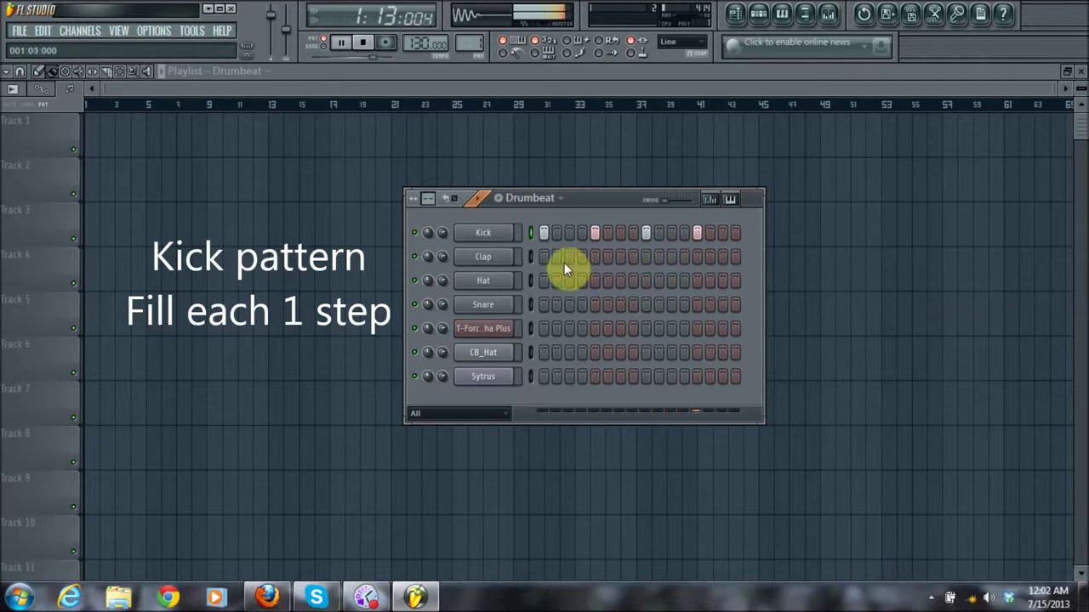
Step: Fill steps 5 and 13 of the Clap channel in the Drumbeat pattern and play the result back
{"action": "key", "text": "space"}
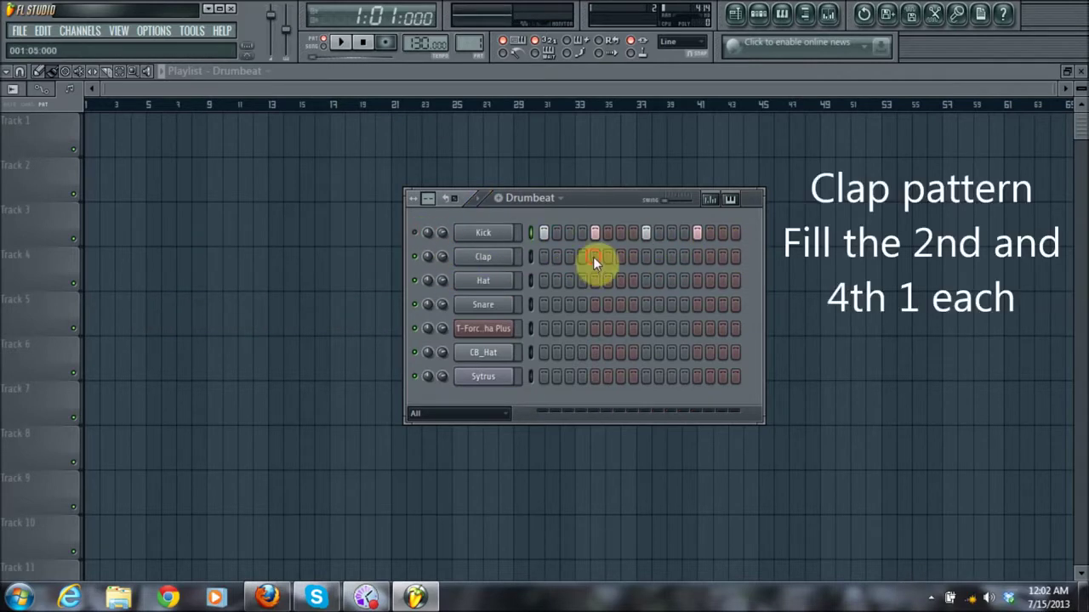
{"action": "left_click", "coordinate": [696, 257]}
{"action": "key", "text": "space"}
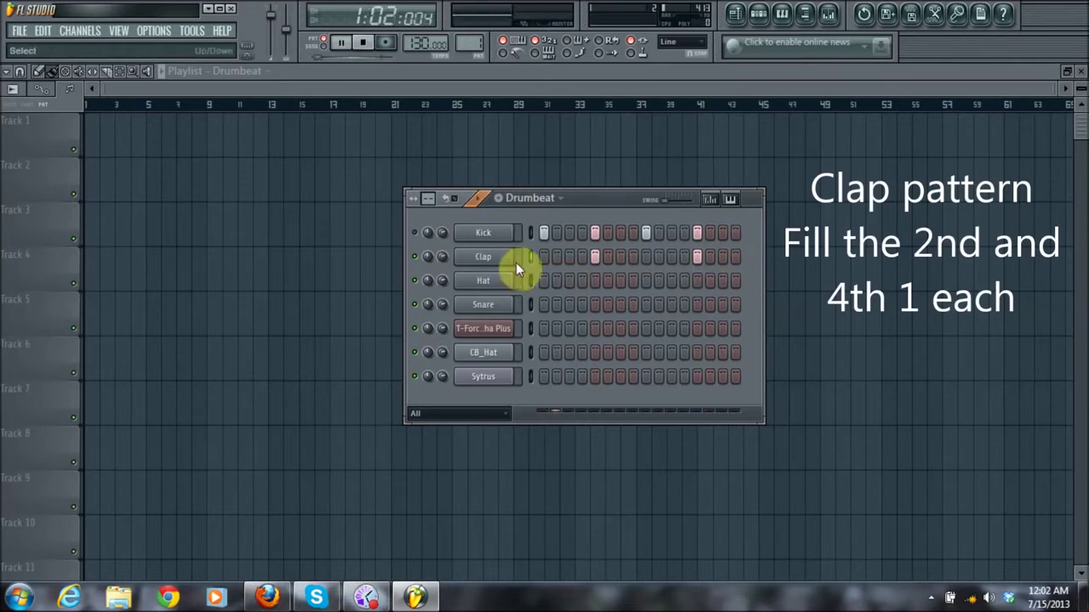
{"action": "key", "text": "space"}
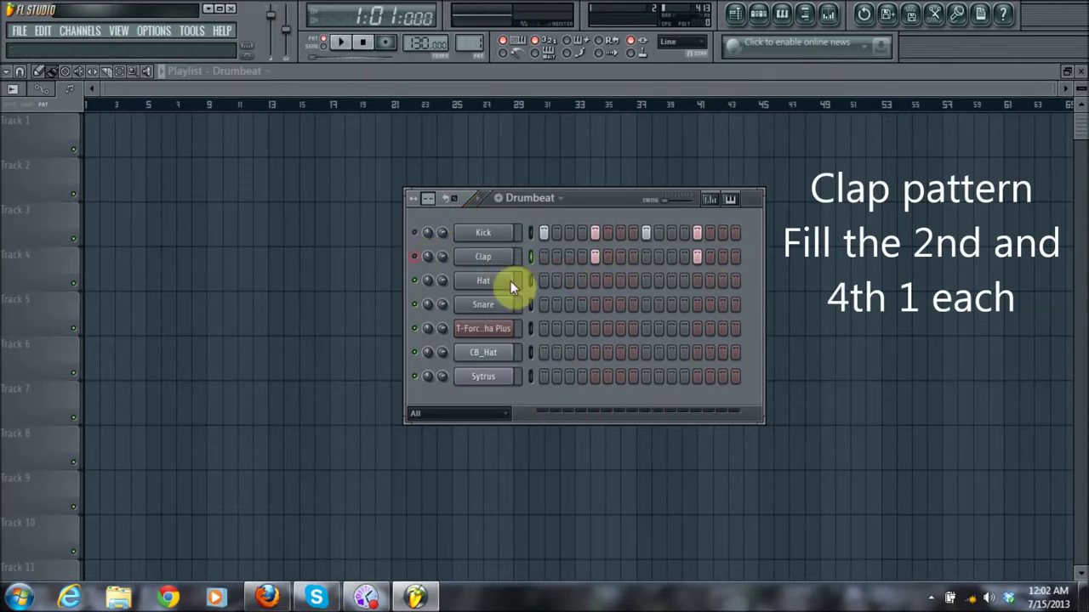
Step: Fill steps 3, 7, 11 and 15 of the Hat channel and play the pattern
{"action": "left_click", "coordinate": [570, 281]}
{"action": "left_click", "coordinate": [620, 281]}
{"action": "left_click", "coordinate": [671, 281]}
{"action": "left_click", "coordinate": [722, 280]}
{"action": "key", "text": "space"}
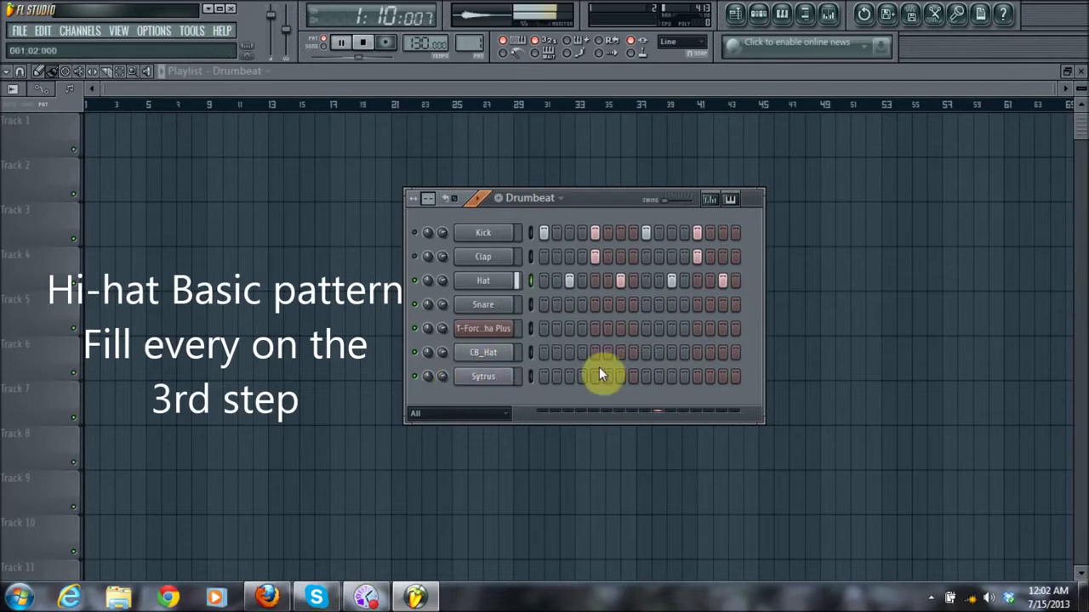
Step: Fill steps 3, 7, 11 and 15 of the CB_Hat channel and stop playback after listening to the beat
{"action": "left_click", "coordinate": [620, 352]}
{"action": "left_click", "coordinate": [671, 352]}
{"action": "left_click", "coordinate": [722, 352]}
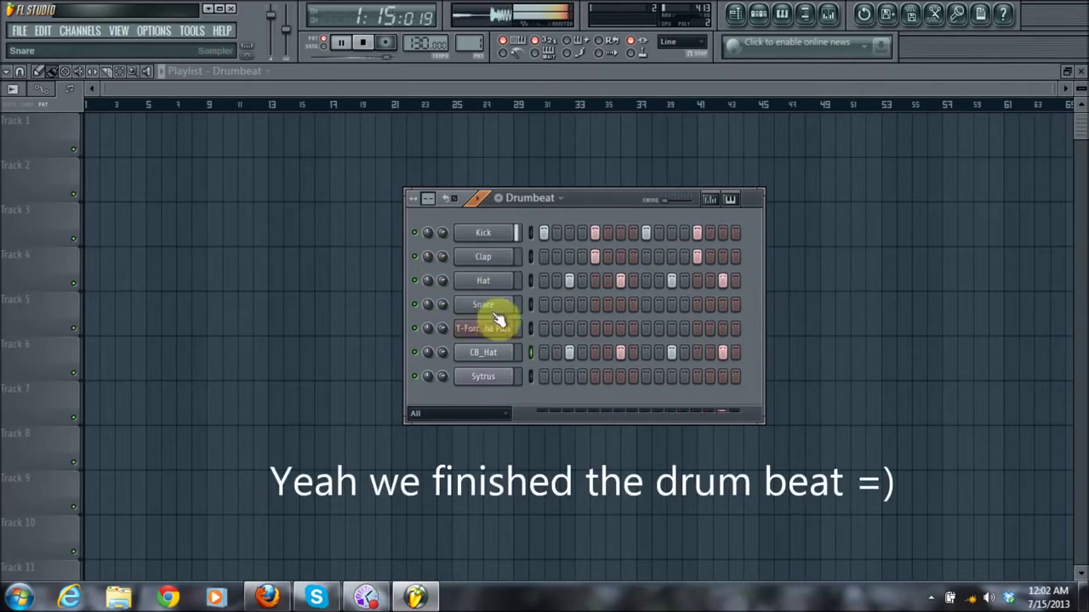
{"action": "key", "text": "space"}
Step: Switch to the Snare pattern and fill every second step of the Snare channel, starting at step 1
{"action": "left_click", "coordinate": [541, 210]}
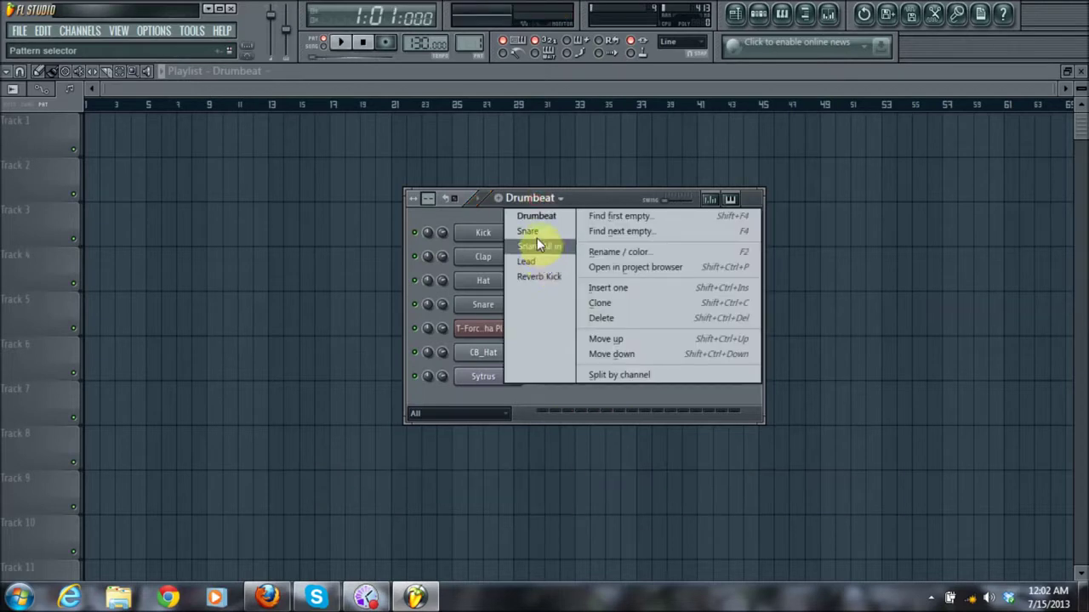
{"action": "left_click", "coordinate": [532, 232]}
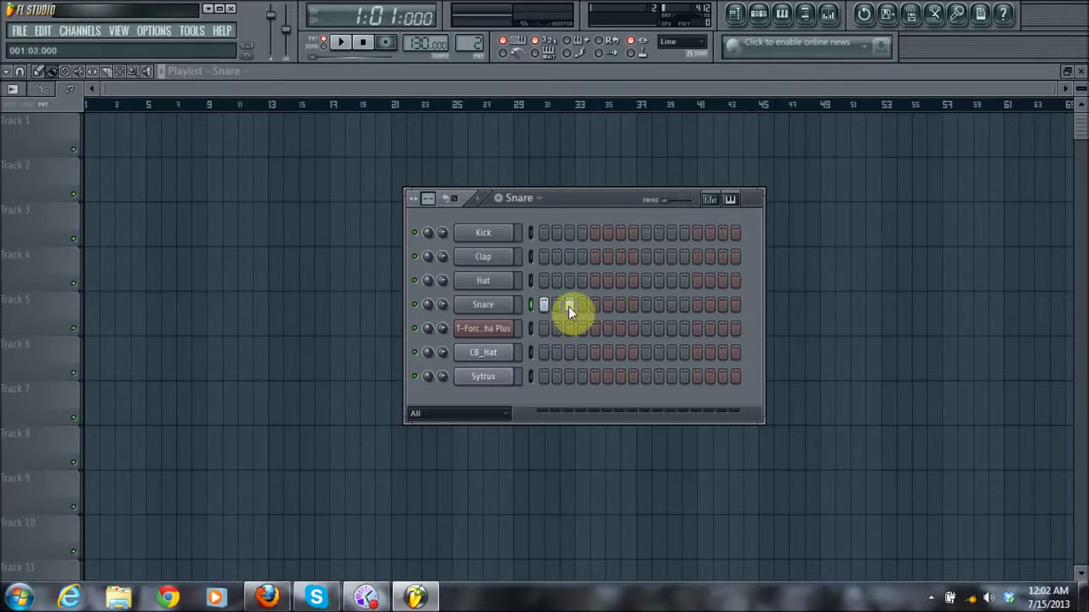
{"action": "right_click", "coordinate": [503, 305]}
{"action": "left_click", "coordinate": [560, 418]}
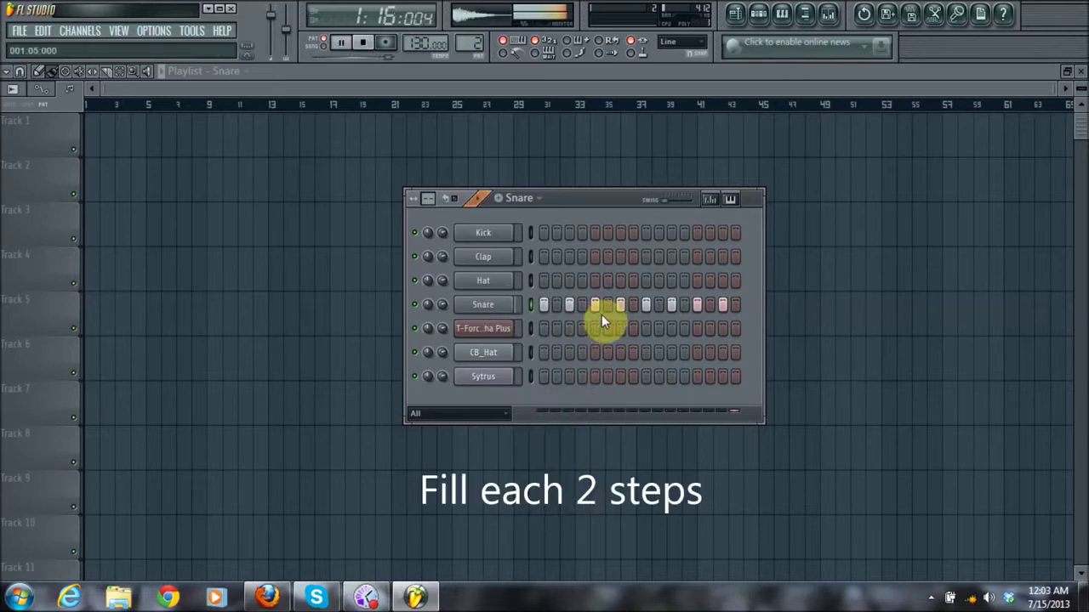
Step: Switch to the Snare All in pattern, fill all 16 steps of the Snare channel and play it back
{"action": "left_click", "coordinate": [525, 203]}
{"action": "left_click", "coordinate": [545, 252]}
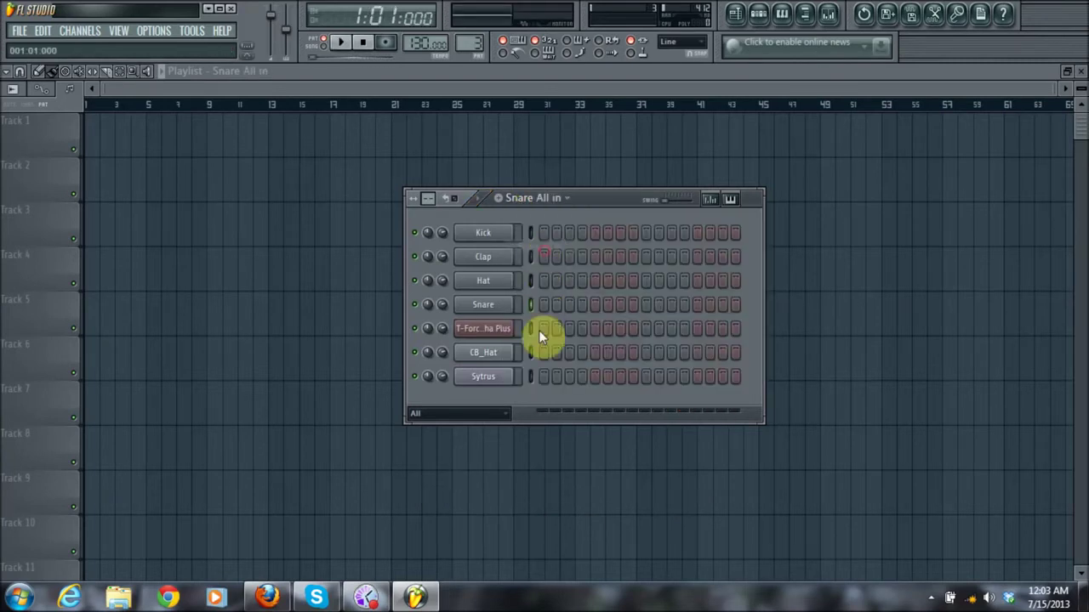
{"action": "left_click_drag", "start_coordinate": [543, 310], "coordinate": [766, 311]}
{"action": "key", "text": "space"}
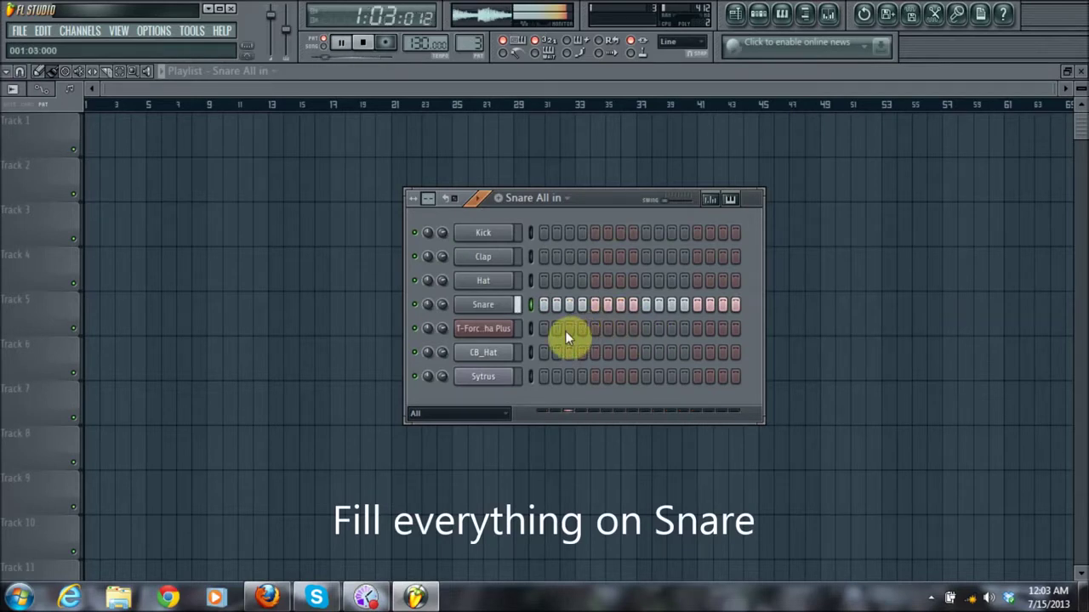
{"action": "key", "text": "space"}
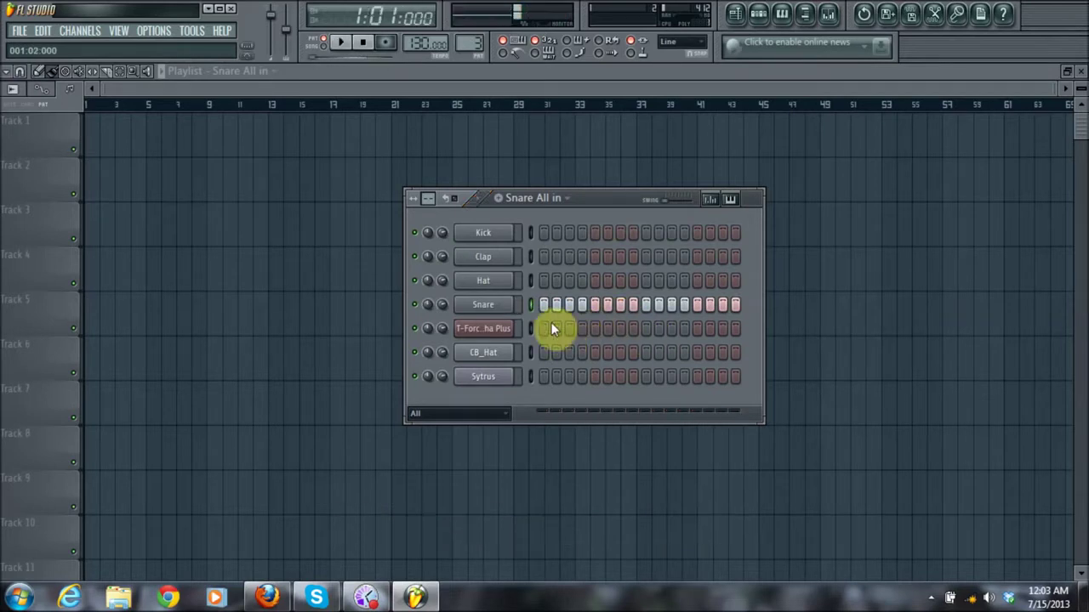
Step: Switch to the Reverb Kick pattern and audition the Sytrus channel's sound
{"action": "left_click", "coordinate": [532, 197]}
{"action": "left_click", "coordinate": [547, 276]}
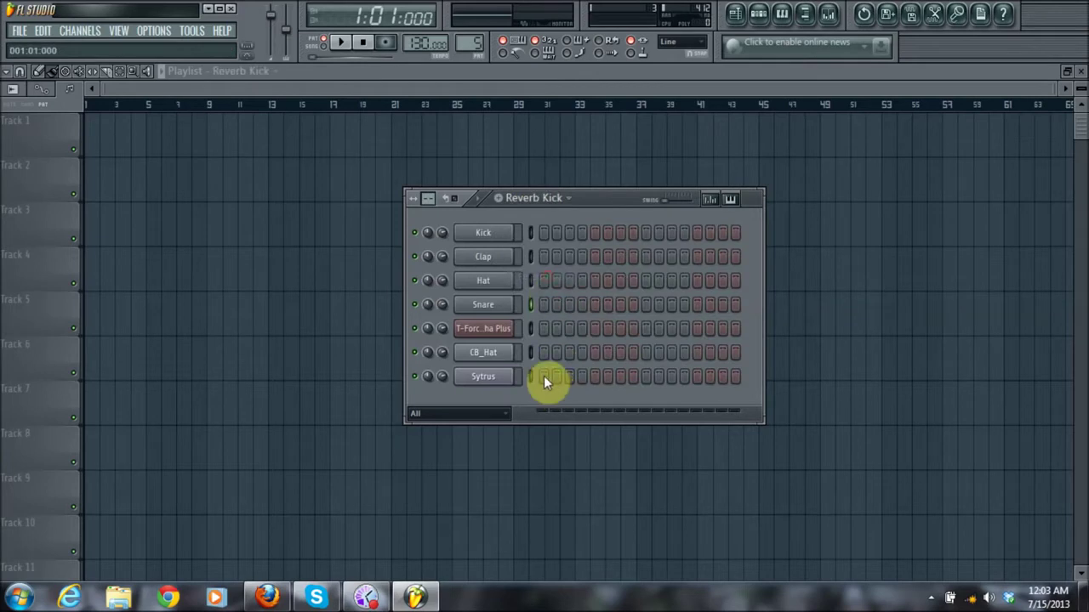
{"action": "key", "text": "space"}
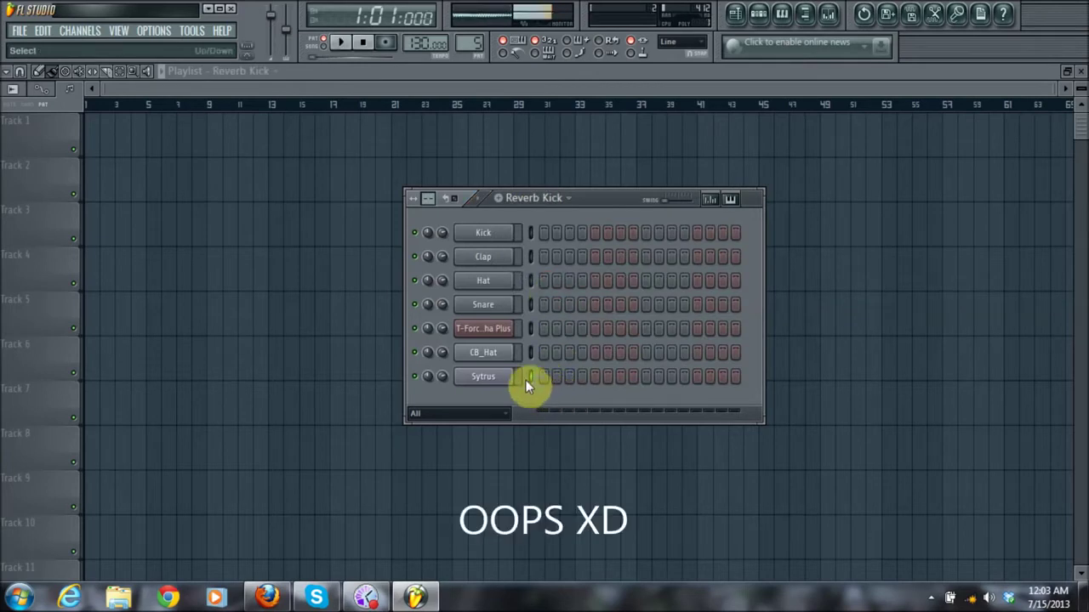
Step: Load the Drum preset Reverb kick in the Sytrus channel and audition it on the first step
{"action": "left_click", "coordinate": [483, 376]}
{"action": "left_click", "coordinate": [140, 293]}
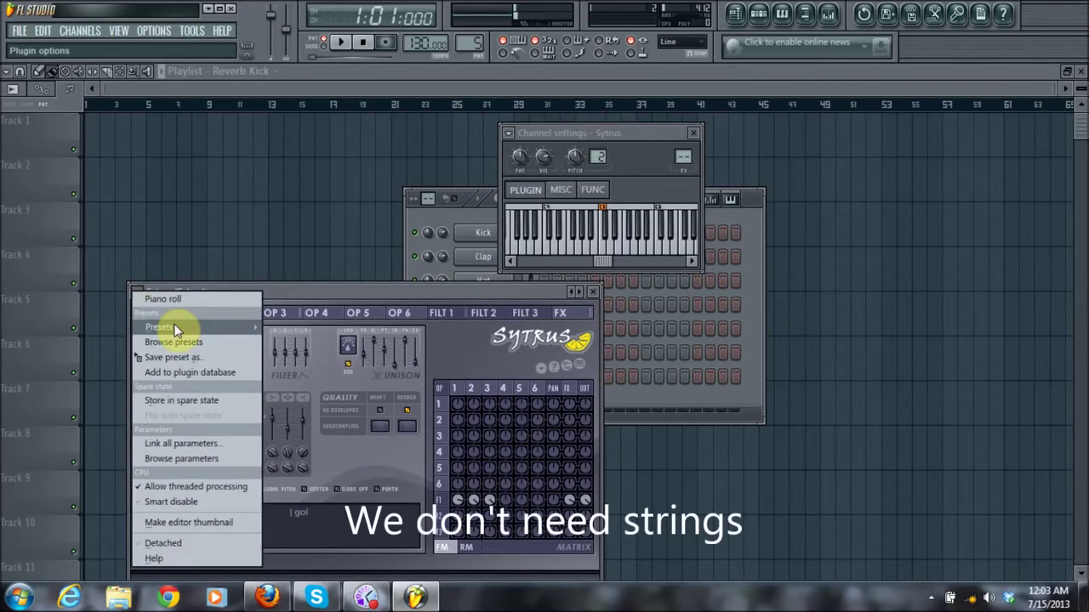
{"action": "mouse_move", "coordinate": [195, 327]}
{"action": "mouse_move", "coordinate": [282, 269]}
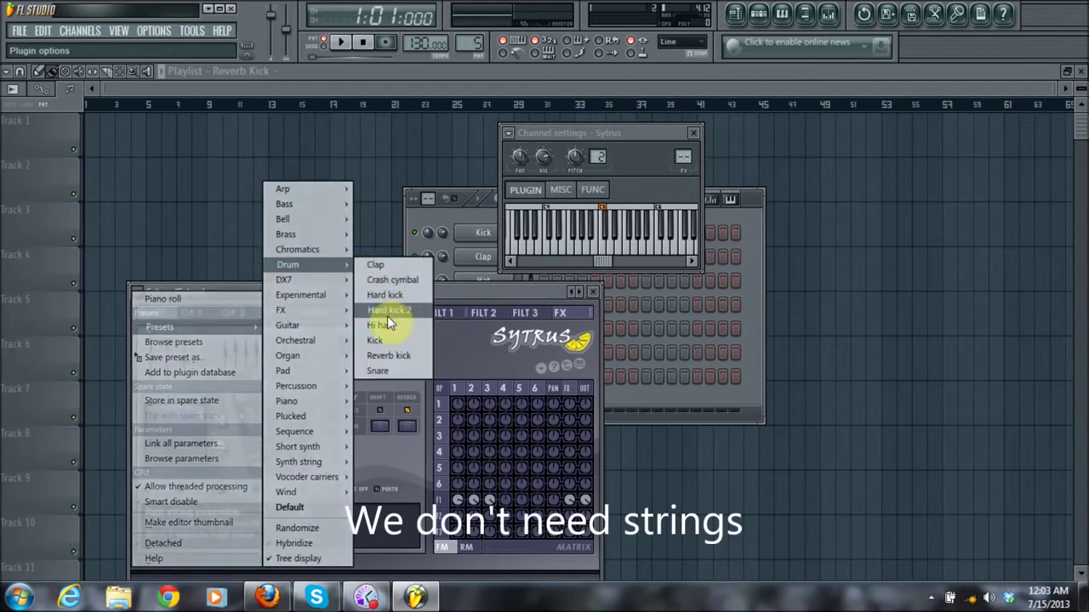
{"action": "left_click", "coordinate": [391, 352]}
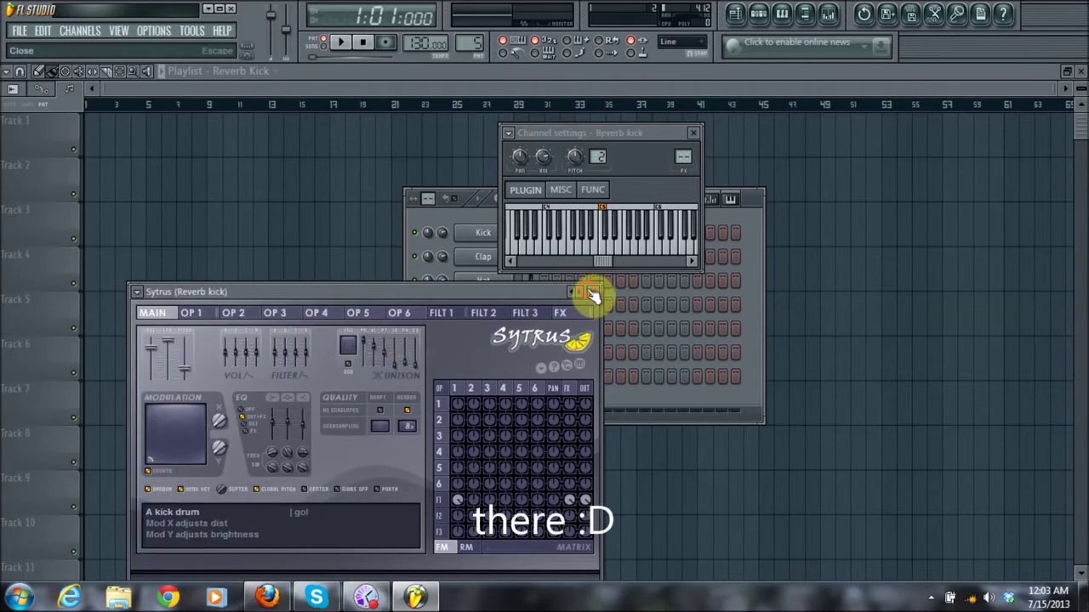
{"action": "left_click", "coordinate": [592, 292]}
{"action": "left_click", "coordinate": [695, 134]}
{"action": "left_click", "coordinate": [544, 377]}
{"action": "key", "text": "space"}
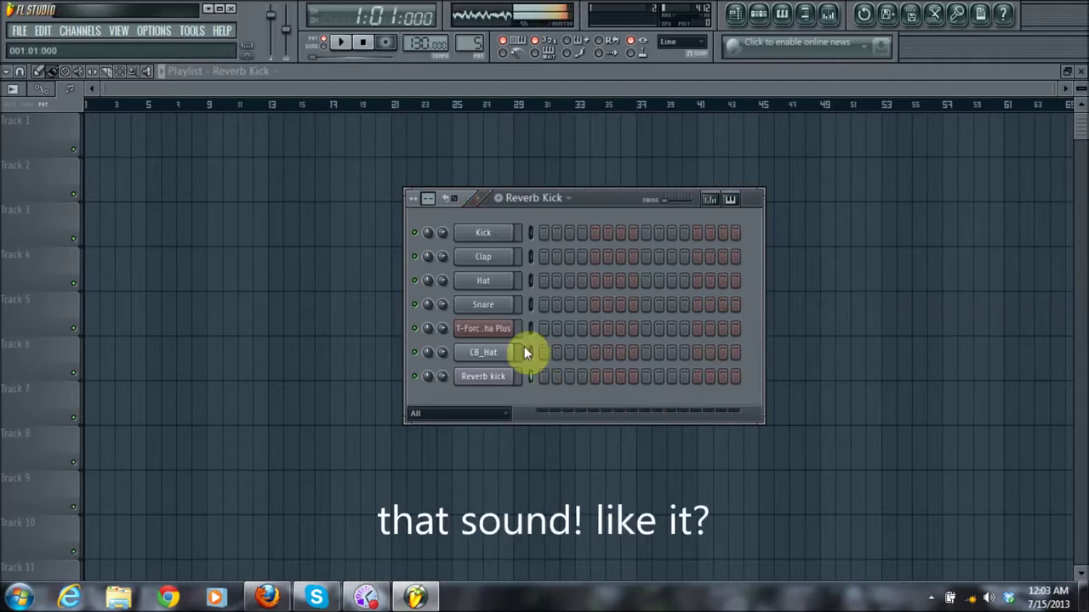
Step: Switch to the Lead pattern and select the Trancelead 01 preset in the T-Force Alpha Plus synthesizer
{"action": "left_click", "coordinate": [549, 199]}
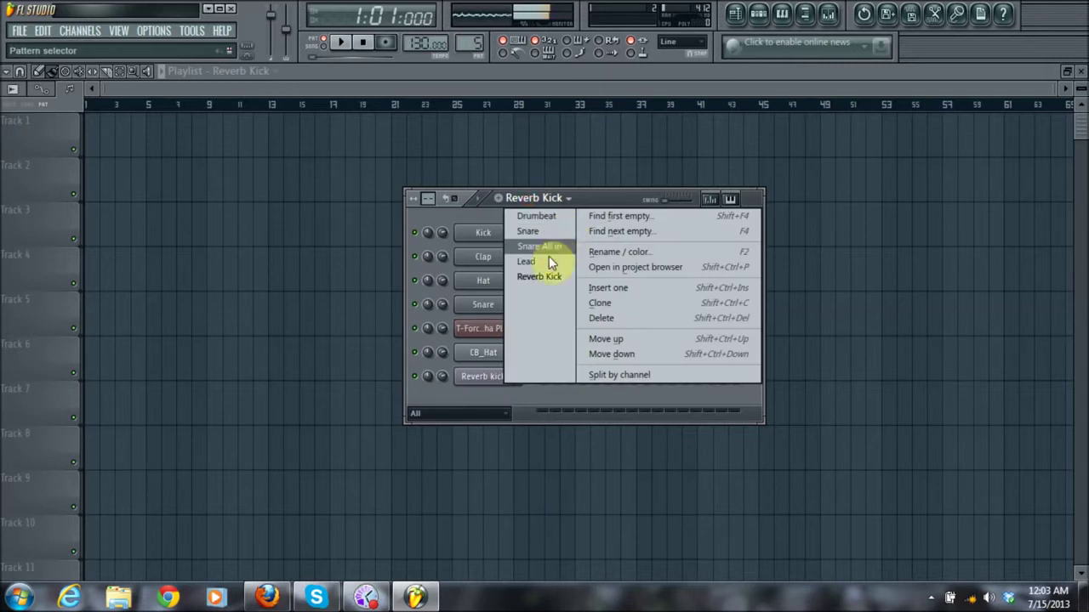
{"action": "left_click", "coordinate": [544, 262]}
{"action": "left_click", "coordinate": [514, 331]}
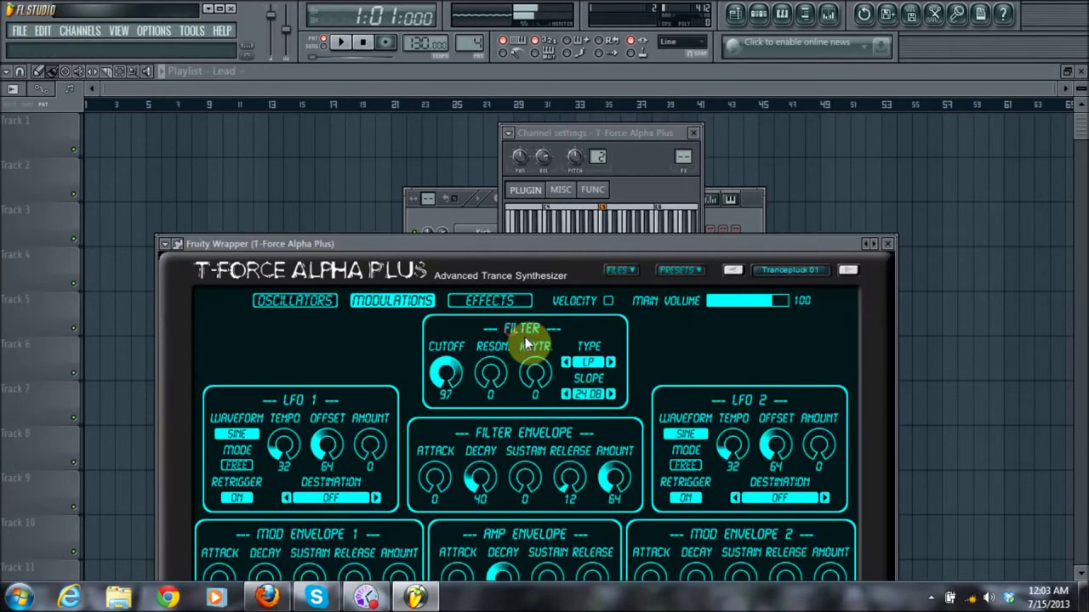
{"action": "key", "text": "c"}
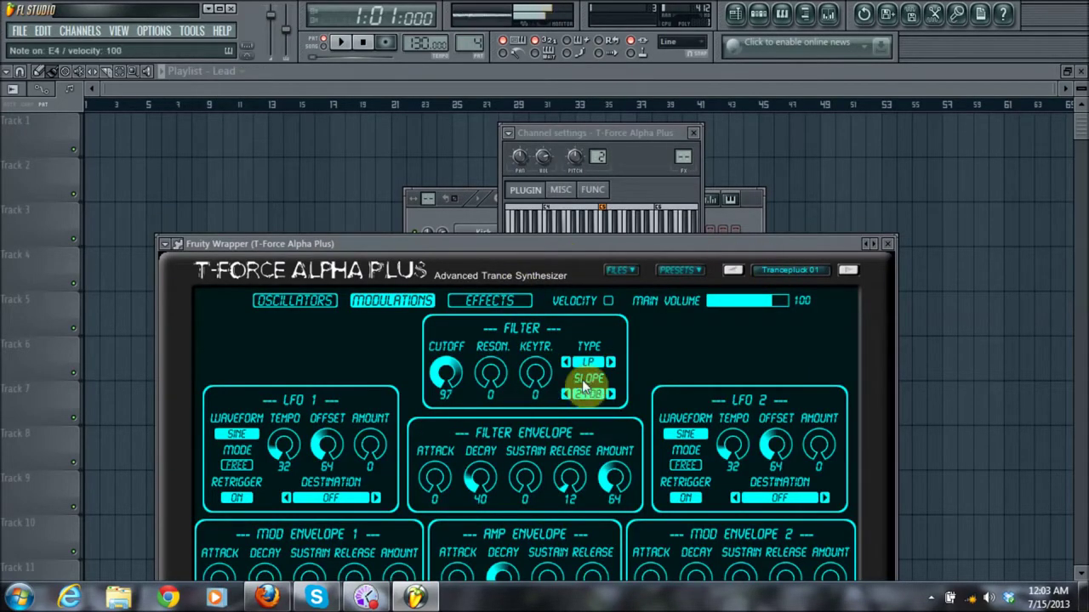
{"action": "left_click", "coordinate": [847, 271]}
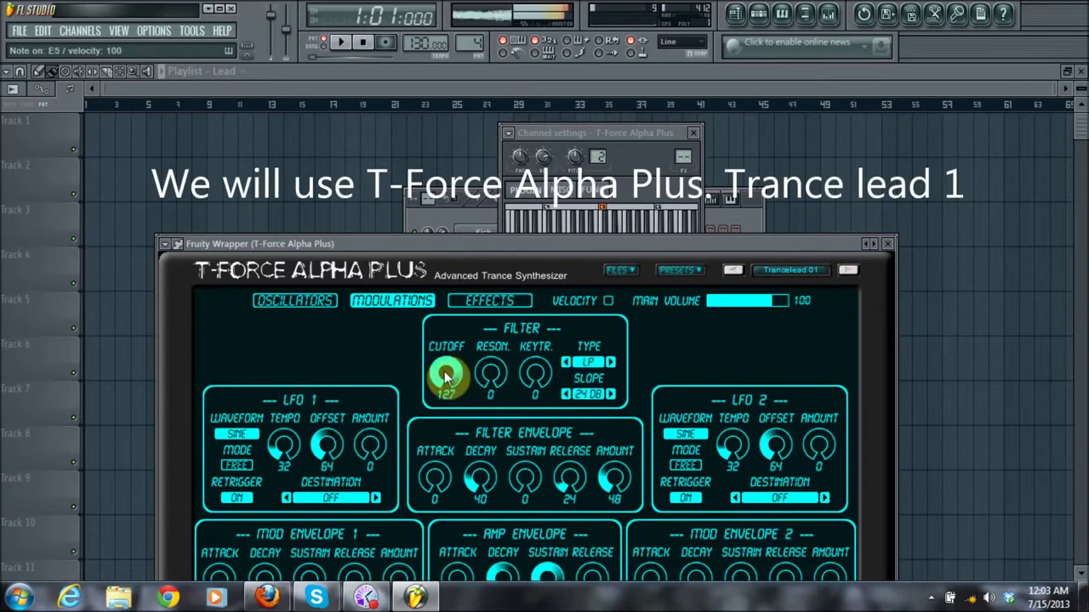
Step: Set the T-Force Alpha Plus filter cutoff to 44 and close the synthesizer window
{"action": "left_click_drag", "start_coordinate": [445, 376], "coordinate": [445, 409]}
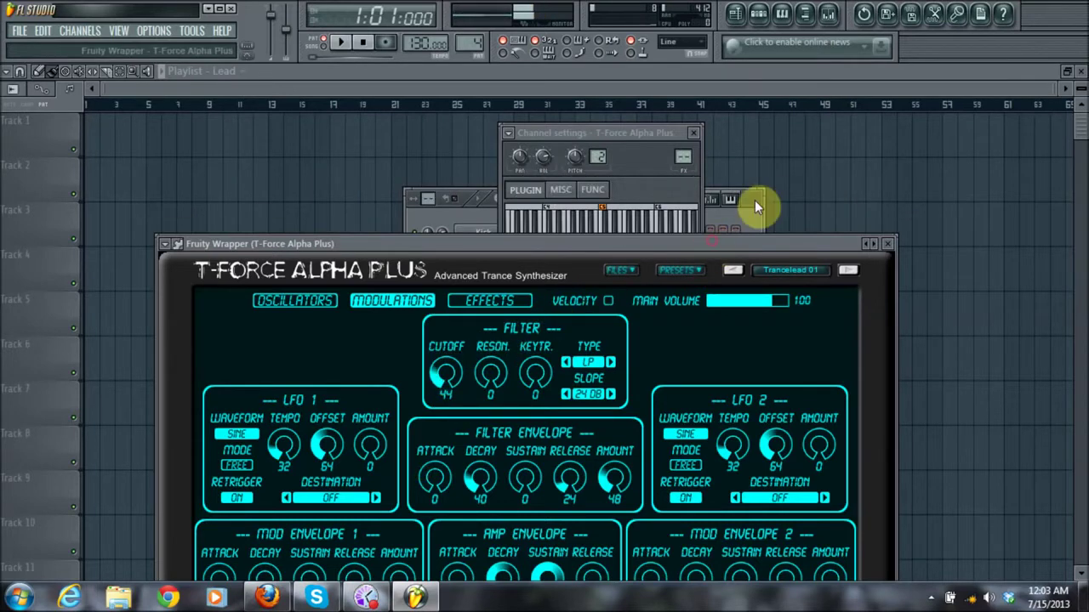
{"action": "left_click_drag", "start_coordinate": [712, 240], "coordinate": [777, 167]}
{"action": "left_click", "coordinate": [953, 170]}
Step: Open the piano roll of the T-Force Alpha Plus channel for the Lead pattern
{"action": "right_click", "coordinate": [497, 331]}
{"action": "left_click", "coordinate": [551, 328]}
{"action": "scroll", "coordinate": [294, 200], "scroll_direction": "down", "scroll_amount": 6}
{"action": "scroll", "coordinate": [294, 206], "scroll_direction": "up", "scroll_amount": 1}
{"action": "scroll", "coordinate": [292, 206], "scroll_direction": "down", "scroll_amount": 3}
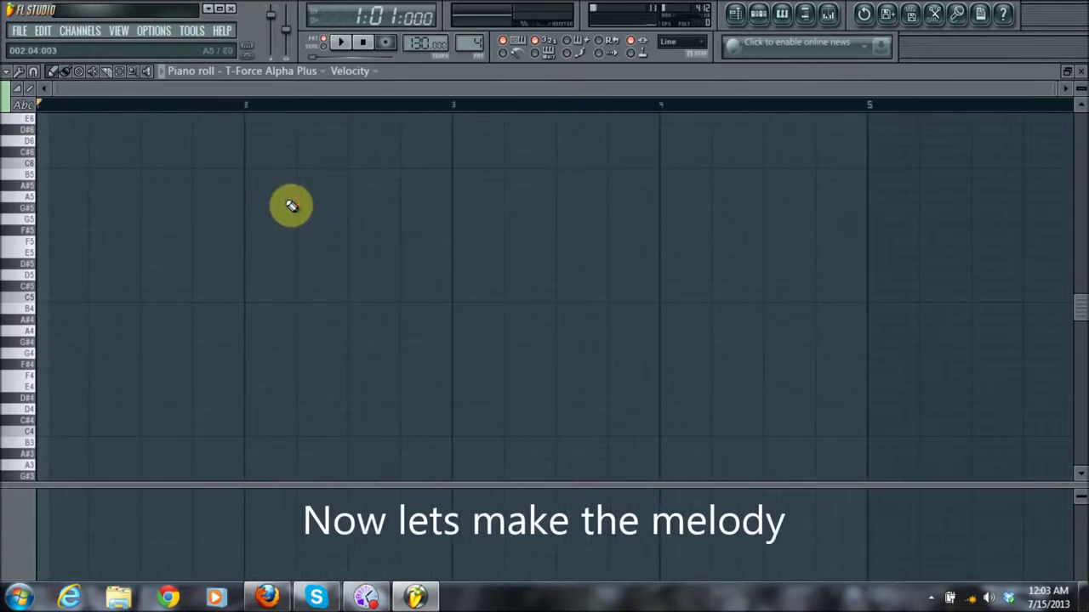
{"action": "scroll", "coordinate": [289, 203], "scroll_direction": "up", "scroll_amount": 2}
{"action": "left_click_drag", "start_coordinate": [370, 85], "coordinate": [168, 97]}
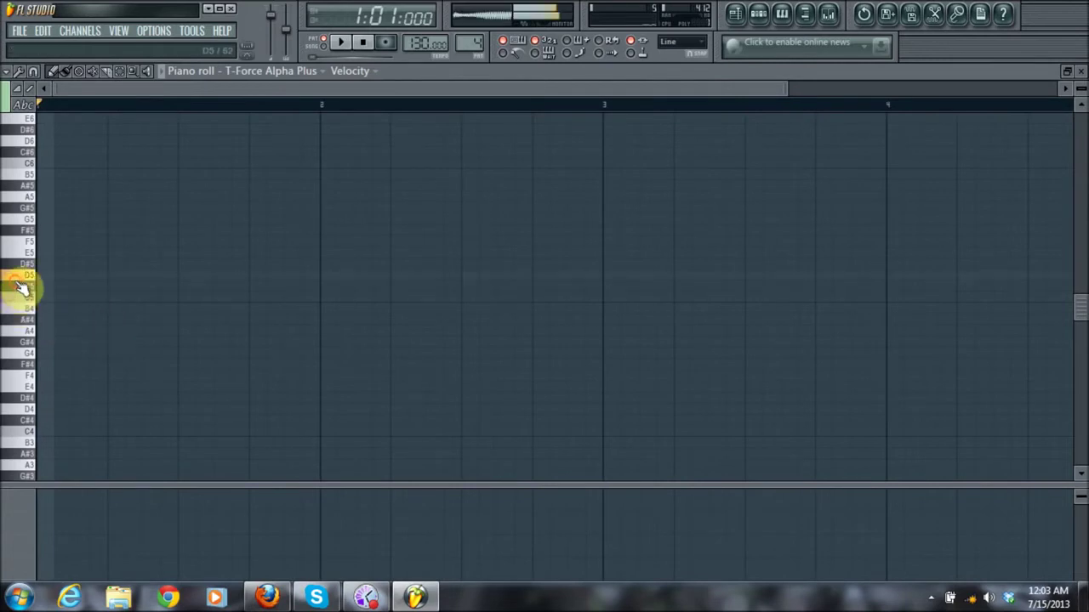
{"action": "left_click", "coordinate": [50, 274]}
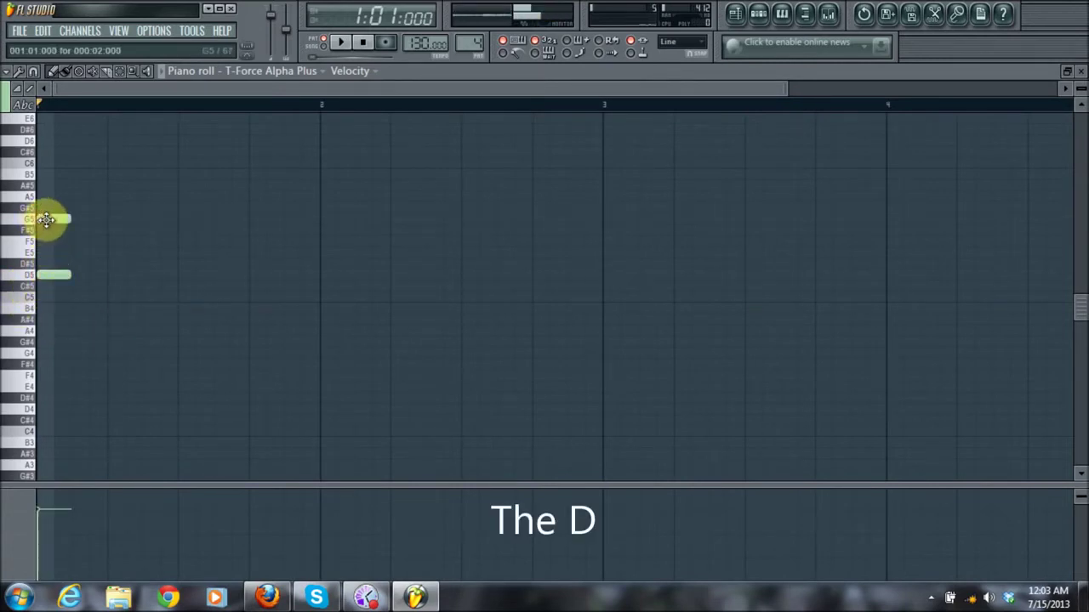
{"action": "left_click_drag", "start_coordinate": [45, 219], "coordinate": [49, 195]}
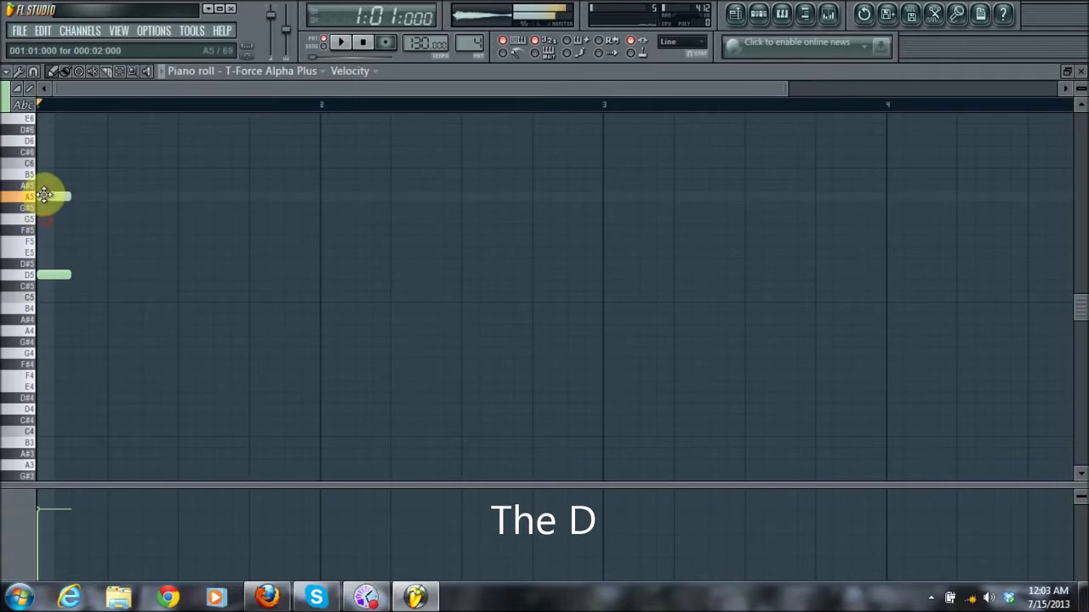
{"action": "right_click", "coordinate": [51, 273]}
{"action": "left_click", "coordinate": [43, 228]}
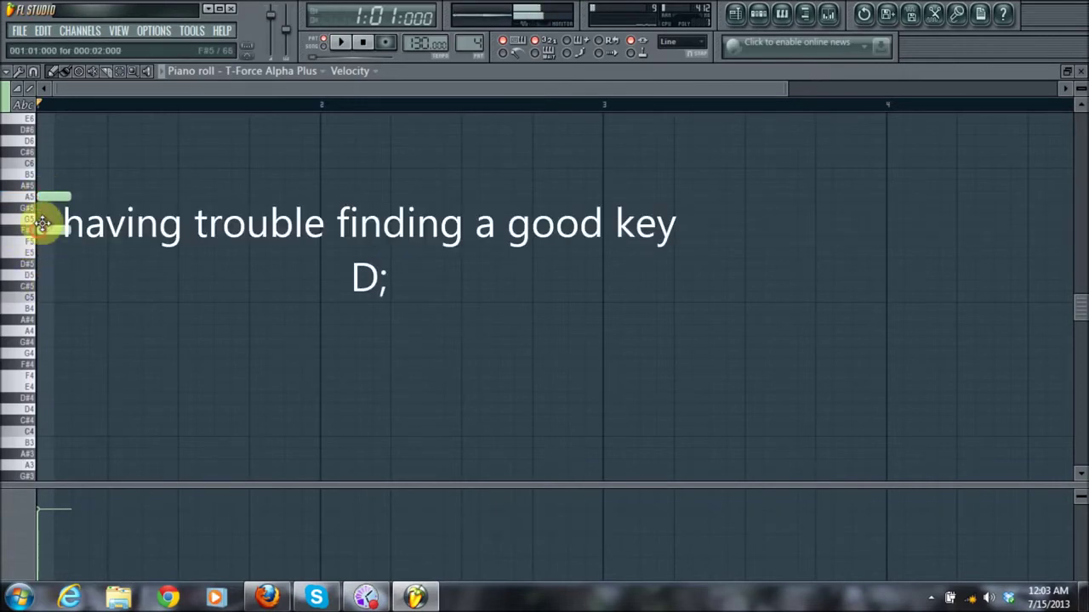
{"action": "left_click_drag", "start_coordinate": [53, 196], "coordinate": [49, 223]}
{"action": "right_click", "coordinate": [49, 230]}
{"action": "right_click", "coordinate": [62, 195]}
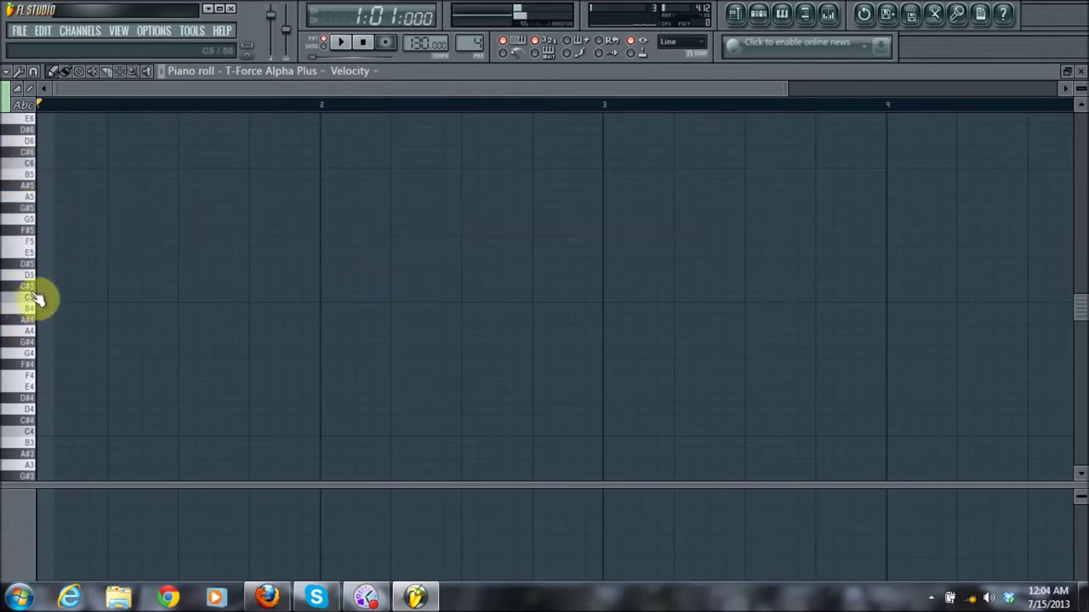
Step: Place five two-step C#5 notes in bar 1 at steps 1, 4, 7, 11 and 14, and play them back
{"action": "left_click_drag", "start_coordinate": [32, 308], "coordinate": [34, 372]}
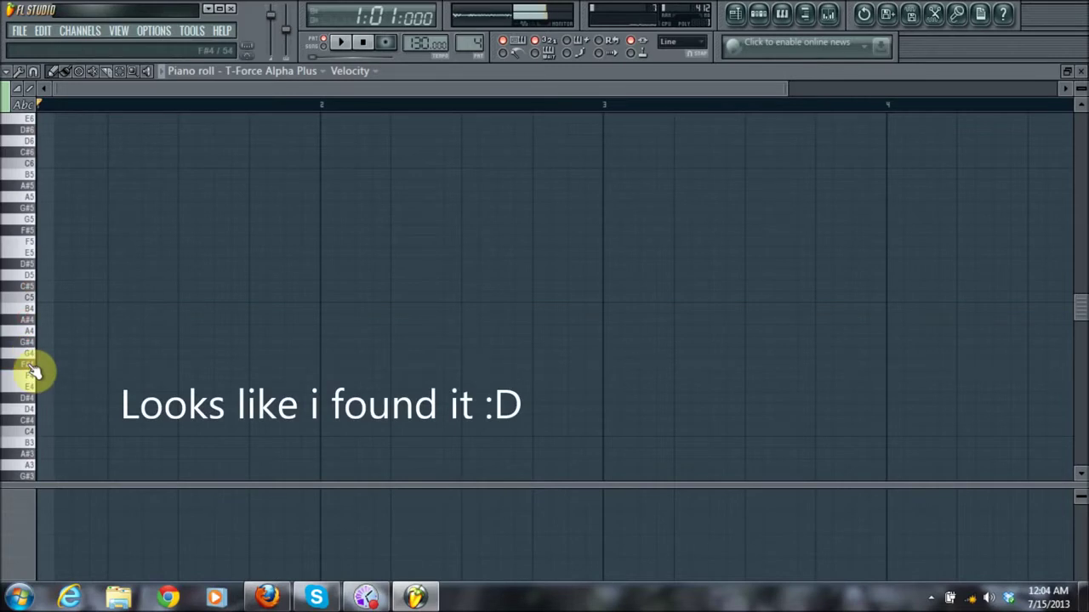
{"action": "left_click", "coordinate": [44, 286]}
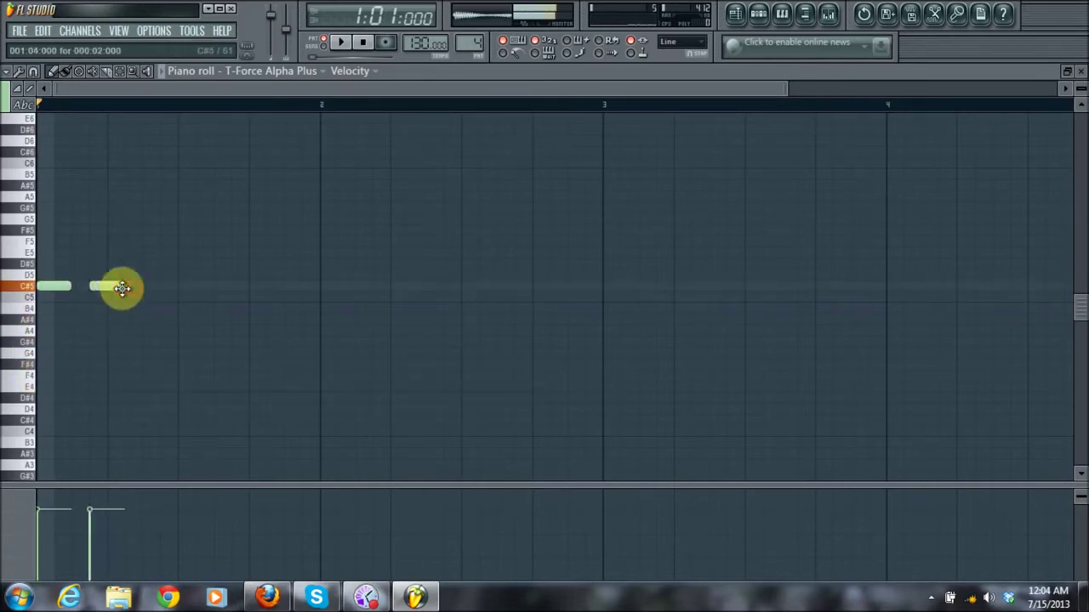
{"action": "left_click", "coordinate": [161, 290]}
{"action": "left_click", "coordinate": [218, 287]}
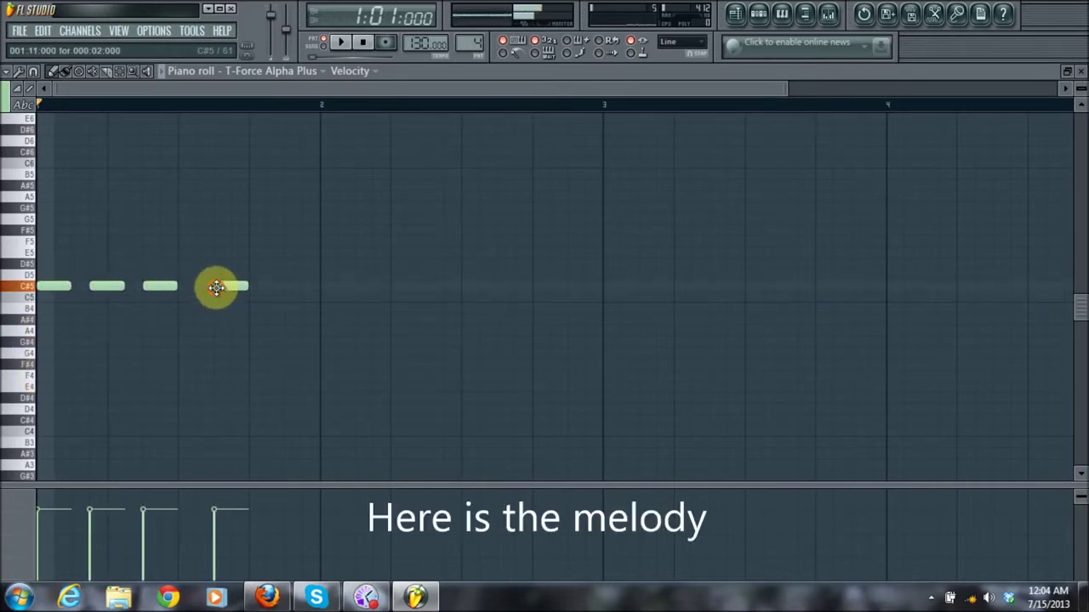
{"action": "left_click", "coordinate": [279, 287]}
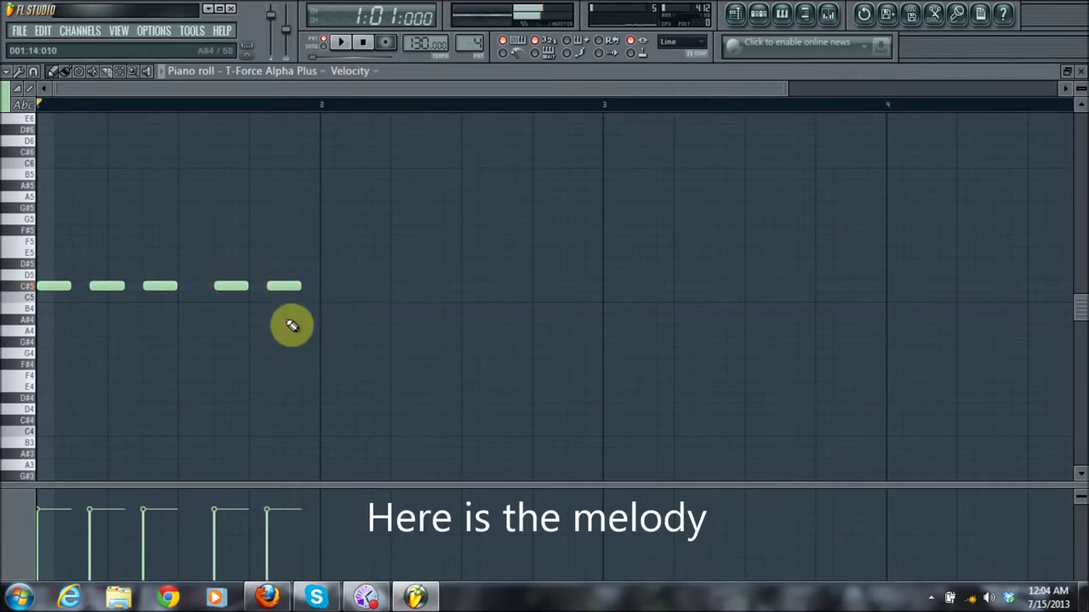
{"action": "key", "text": "space"}
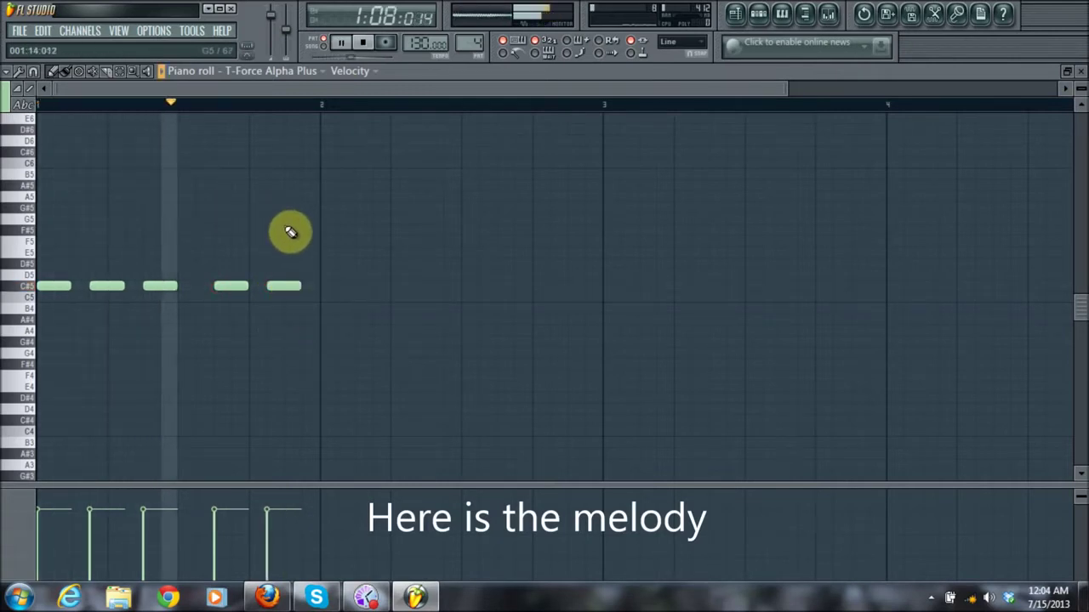
{"action": "key", "text": "space"}
Step: Duplicate the five C#5 notes into bar 2 and move the copies down to G#4
{"action": "mouse_move", "coordinate": [328, 334]}
{"action": "left_mouse_down"}
{"action": "mouse_move", "coordinate": [50, 275]}
{"action": "mouse_move", "coordinate": [345, 285]}
{"action": "mouse_move", "coordinate": [339, 350]}
{"action": "left_mouse_up"}
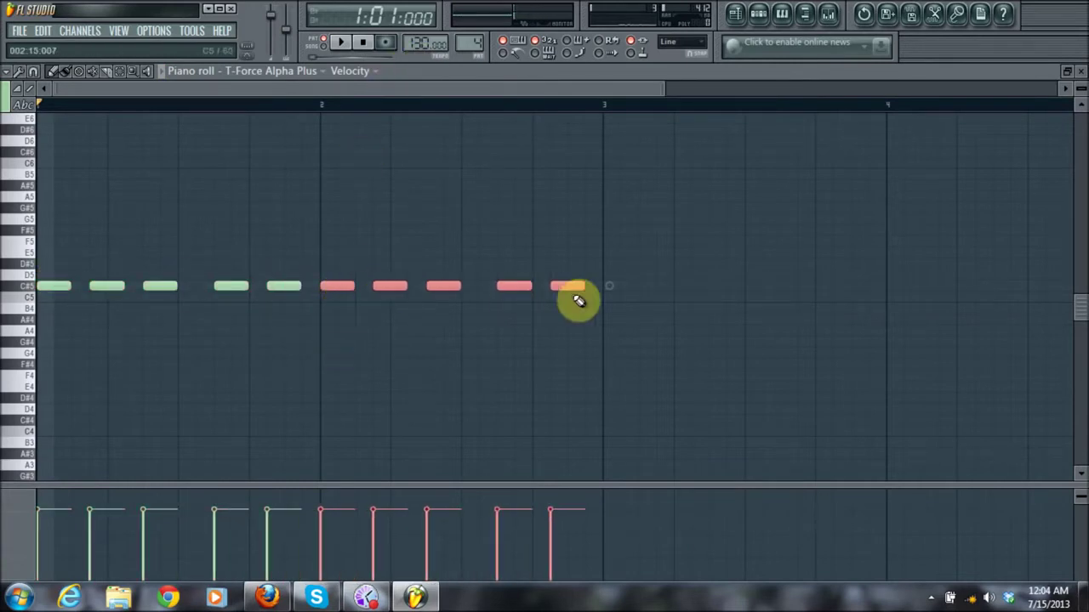
{"action": "left_click", "coordinate": [358, 307]}
{"action": "left_click_drag", "start_coordinate": [349, 246], "coordinate": [637, 333]}
{"action": "left_click_drag", "start_coordinate": [338, 288], "coordinate": [334, 345]}
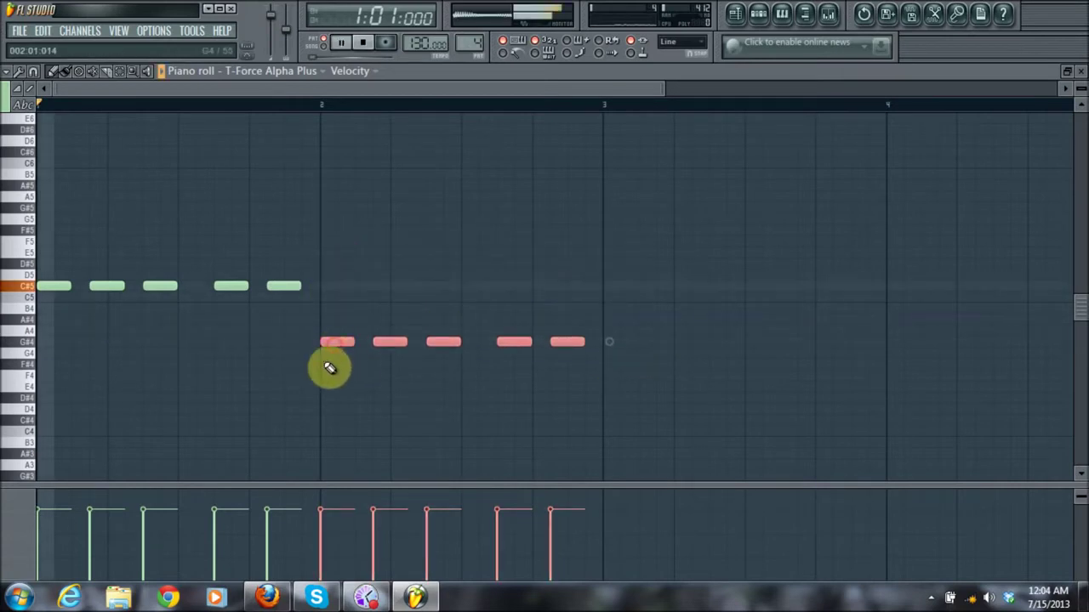
Step: Copy the five-note phrase into bar 3 on A#4 and into bar 4 on F#4, then deselect the notes
{"action": "key", "text": "space"}
{"action": "mouse_move", "coordinate": [610, 367]}
{"action": "left_mouse_down"}
{"action": "mouse_move", "coordinate": [332, 306]}
{"action": "mouse_move", "coordinate": [656, 343]}
{"action": "mouse_move", "coordinate": [613, 344]}
{"action": "mouse_move", "coordinate": [612, 315]}
{"action": "left_mouse_up"}
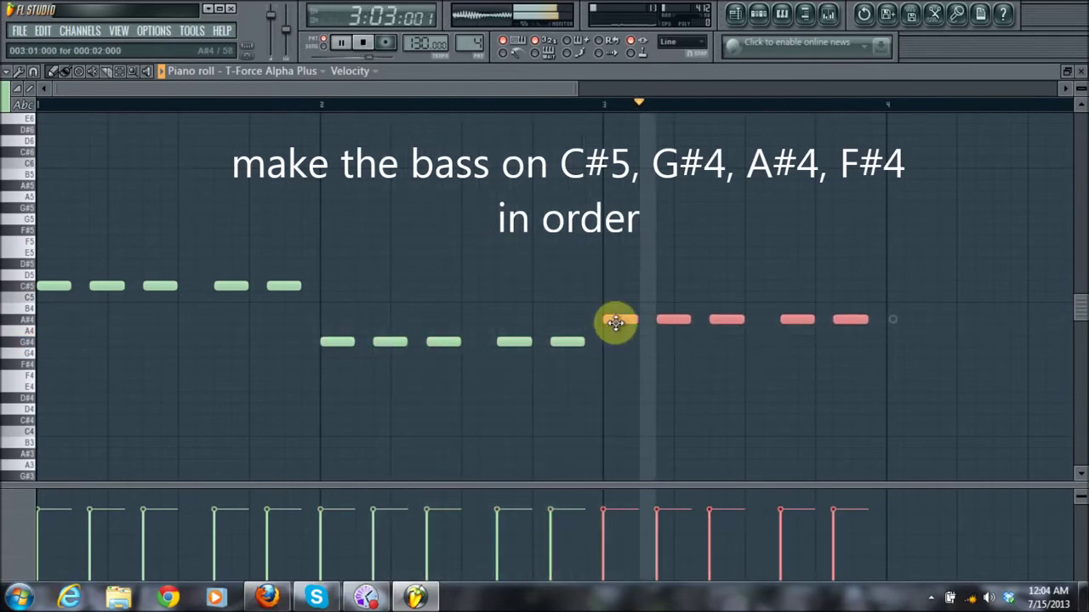
{"action": "left_click_drag", "start_coordinate": [695, 366], "coordinate": [905, 306]}
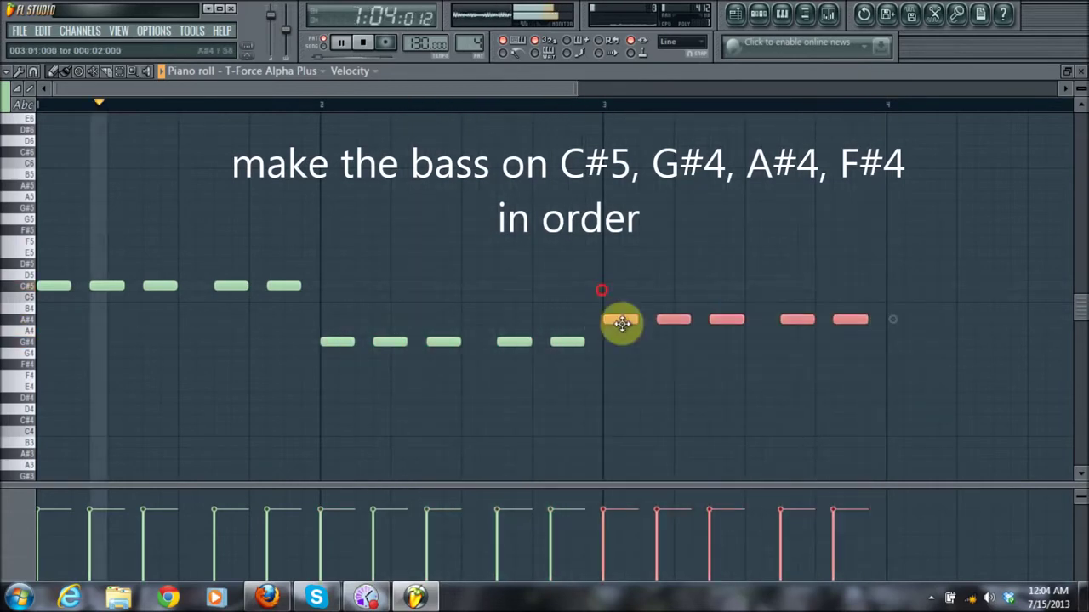
{"action": "mouse_move", "coordinate": [726, 320]}
{"action": "left_mouse_down"}
{"action": "mouse_move", "coordinate": [904, 320]}
{"action": "mouse_move", "coordinate": [903, 364]}
{"action": "left_mouse_up"}
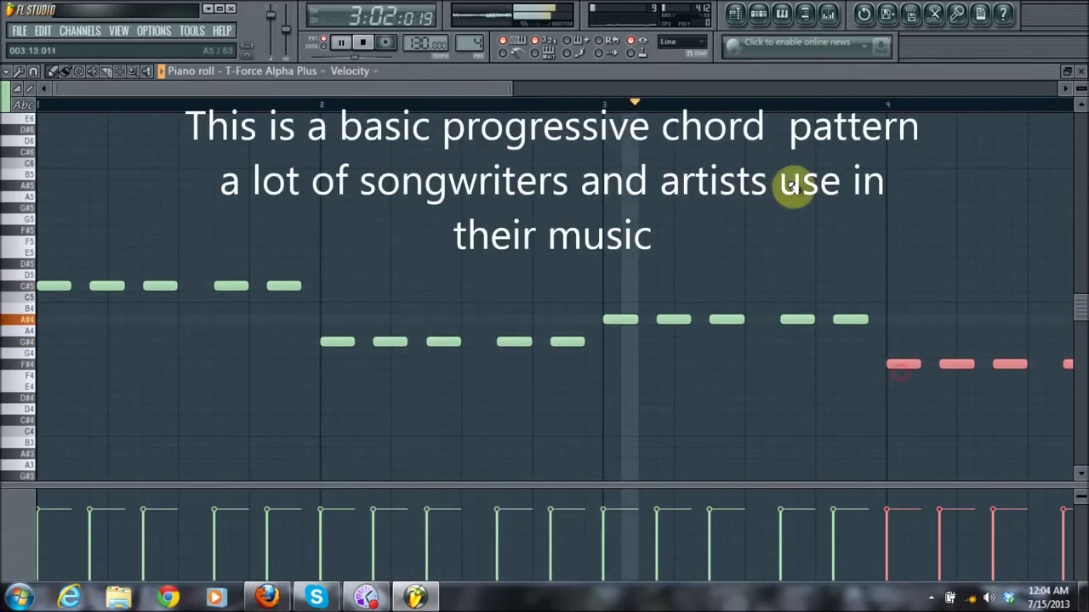
{"action": "left_click", "coordinate": [971, 314]}
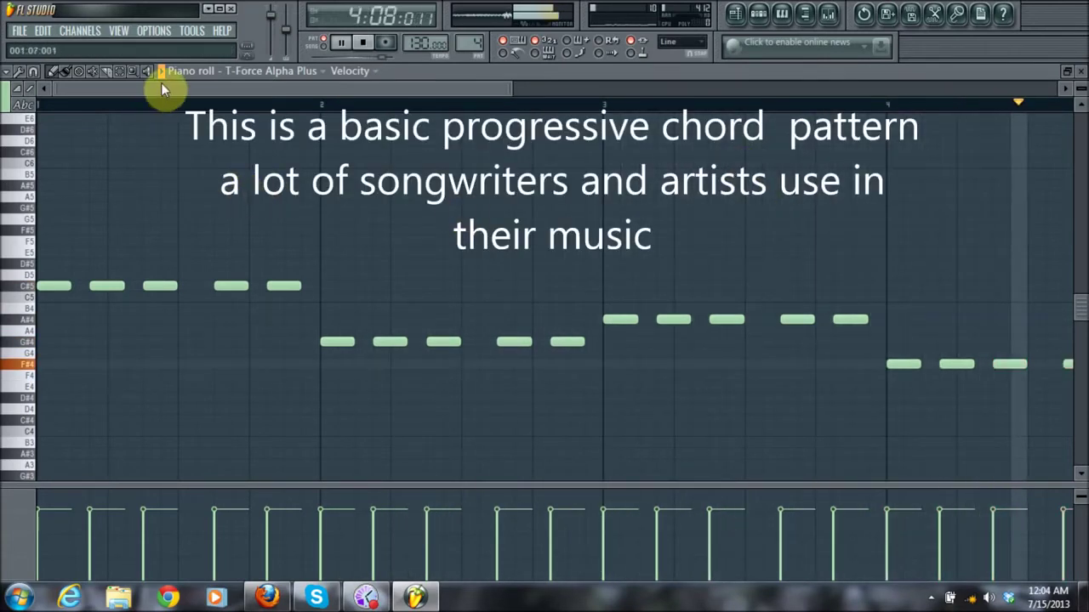
Step: Copy the bar 1 phrase up to C#6 across all four bars as a harmony line and play it back
{"action": "scroll", "coordinate": [15, 272], "scroll_direction": "up", "scroll_amount": 3}
{"action": "key", "text": "space"}
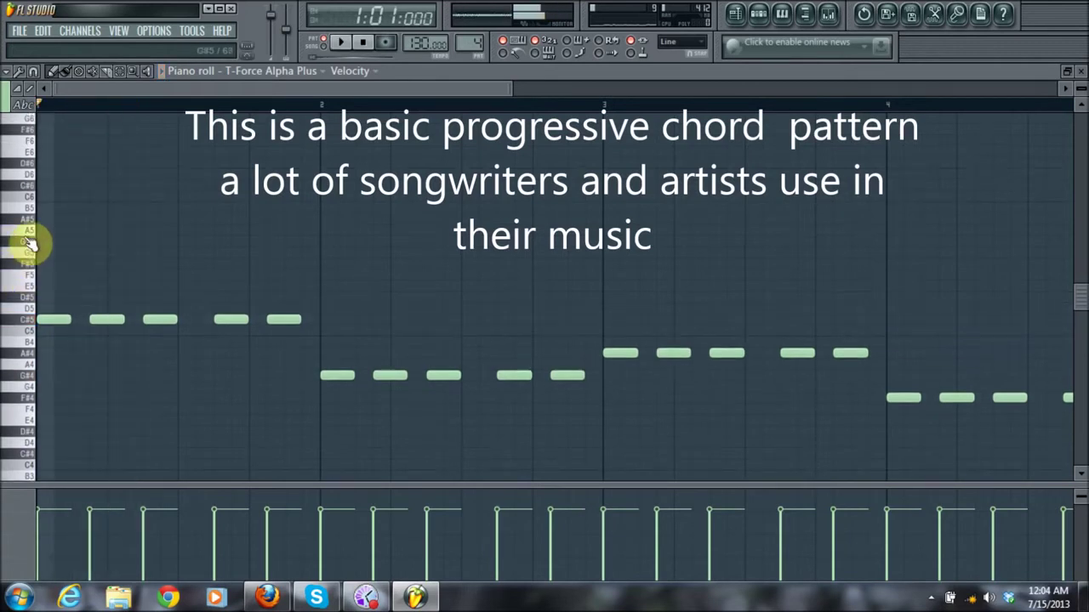
{"action": "scroll", "coordinate": [114, 238], "scroll_direction": "up", "scroll_amount": 3}
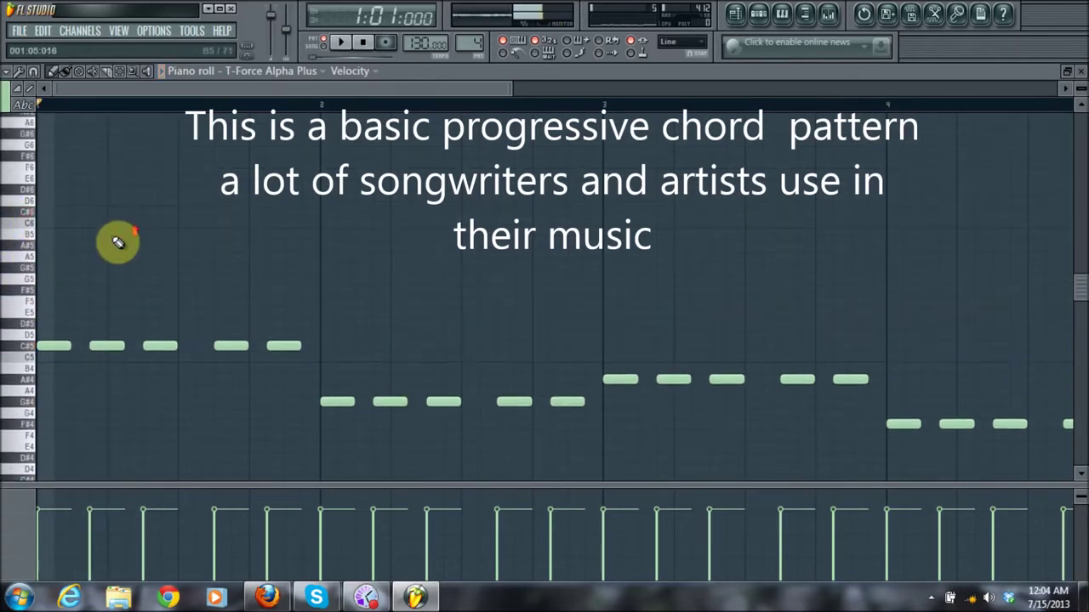
{"action": "left_click_drag", "start_coordinate": [318, 379], "coordinate": [63, 352]}
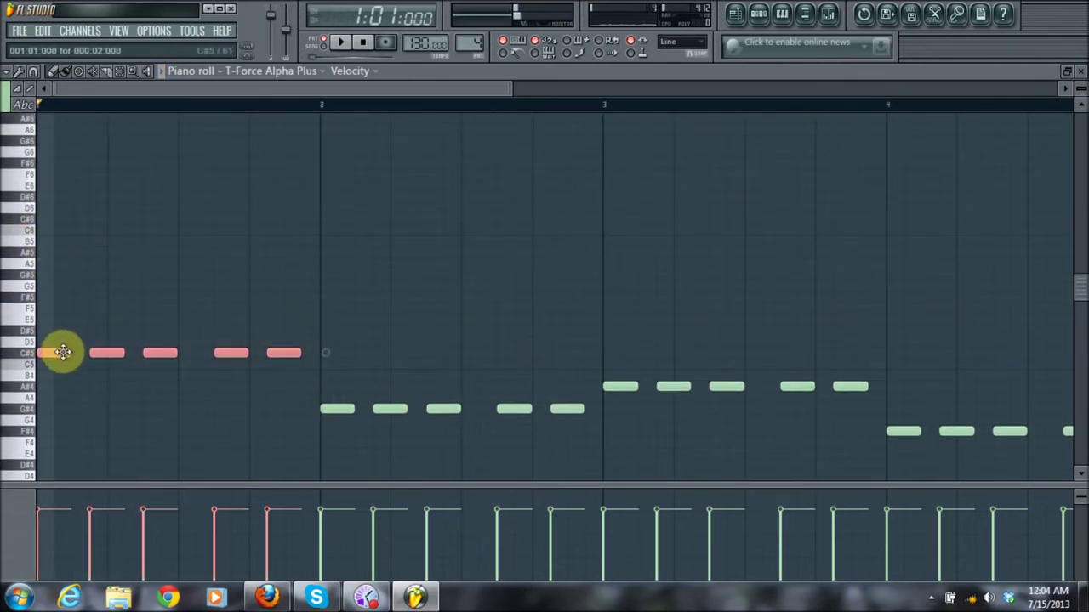
{"action": "mouse_move", "coordinate": [52, 352]}
{"action": "left_mouse_down", "text": "shift"}
{"action": "mouse_move", "coordinate": [46, 212]}
{"action": "mouse_move", "coordinate": [921, 219]}
{"action": "mouse_move", "coordinate": [907, 212]}
{"action": "left_mouse_up", "text": "shift"}
{"action": "key", "text": "space"}
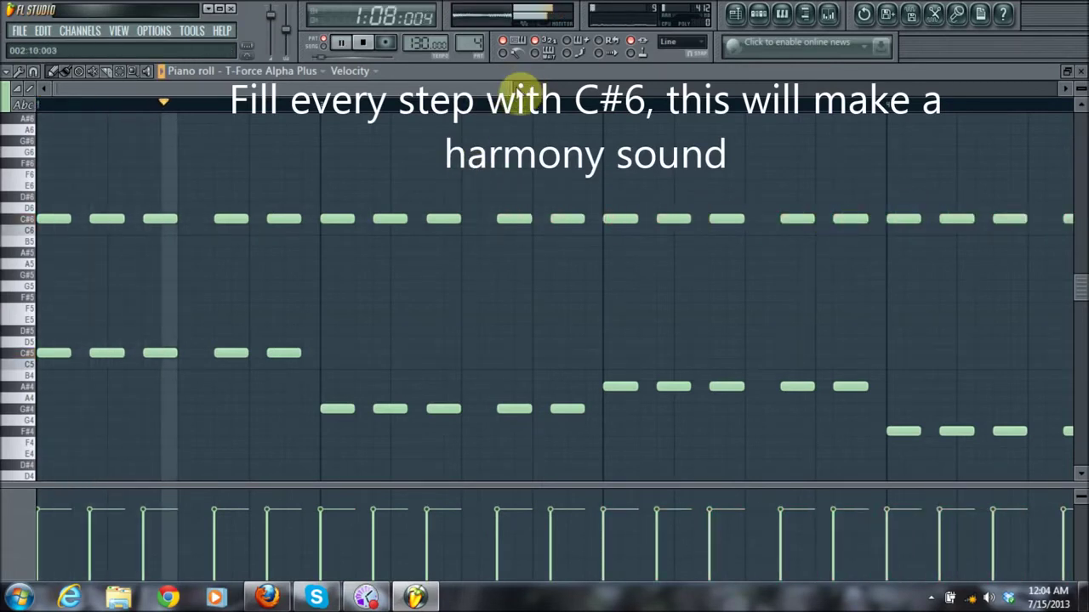
Step: Add melody notes in bar 1: F6 at steps 1, 4, 7 and 11 and G#6 at step 14, and play them back
{"action": "left_click_drag", "start_coordinate": [517, 85], "coordinate": [552, 93]}
{"action": "left_click_drag", "start_coordinate": [1079, 287], "coordinate": [1080, 255]}
{"action": "key", "text": "space"}
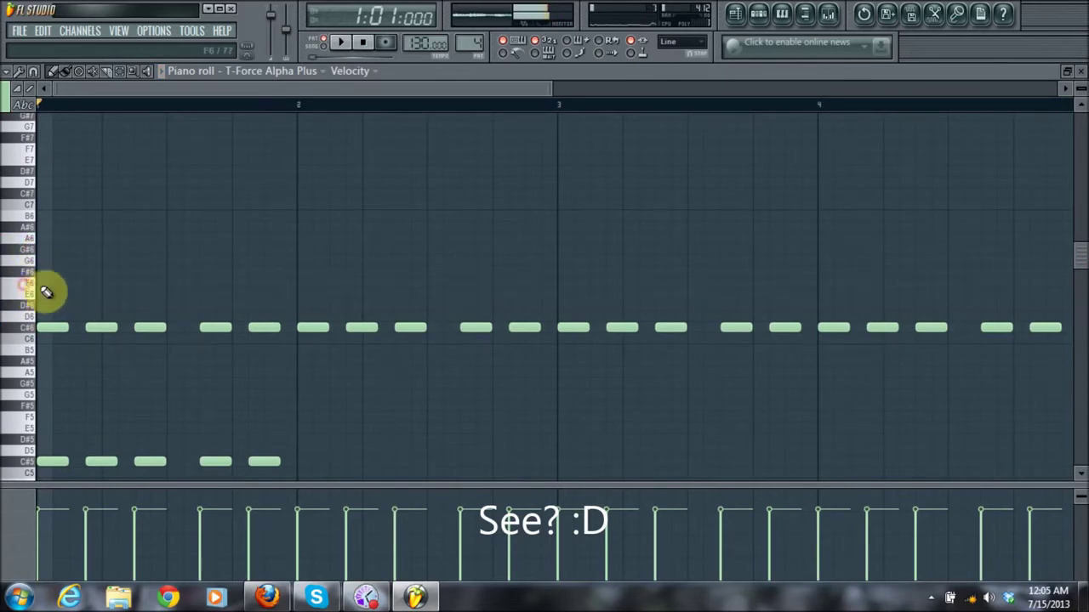
{"action": "left_click", "coordinate": [47, 283]}
{"action": "left_click", "coordinate": [93, 283]}
{"action": "left_click", "coordinate": [150, 283]}
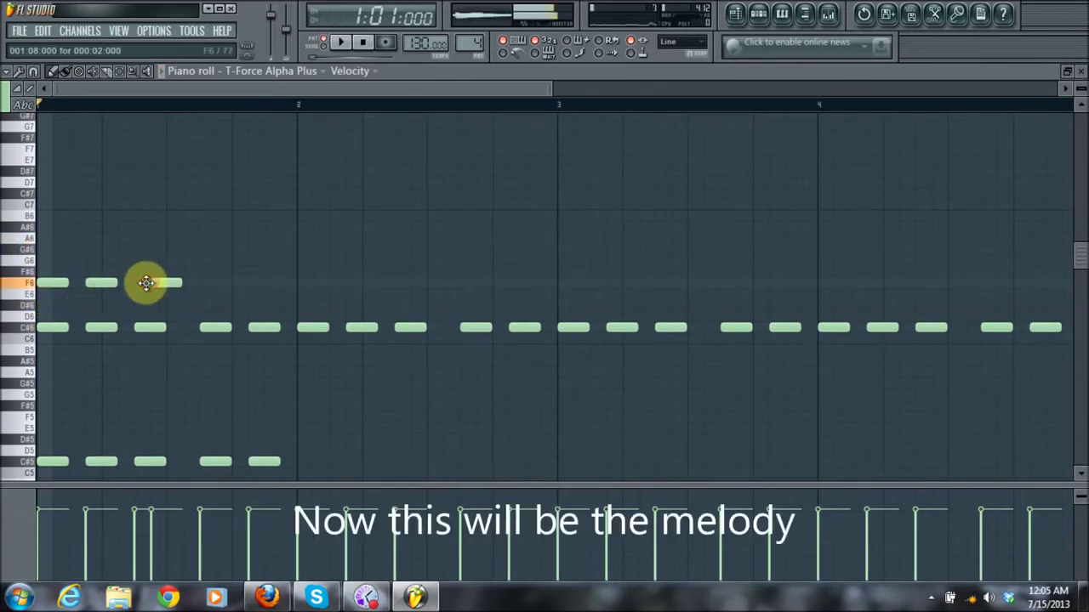
{"action": "left_click", "coordinate": [209, 284]}
{"action": "key", "text": "space"}
{"action": "left_click", "coordinate": [254, 262]}
{"action": "left_click_drag", "start_coordinate": [263, 259], "coordinate": [263, 246]}
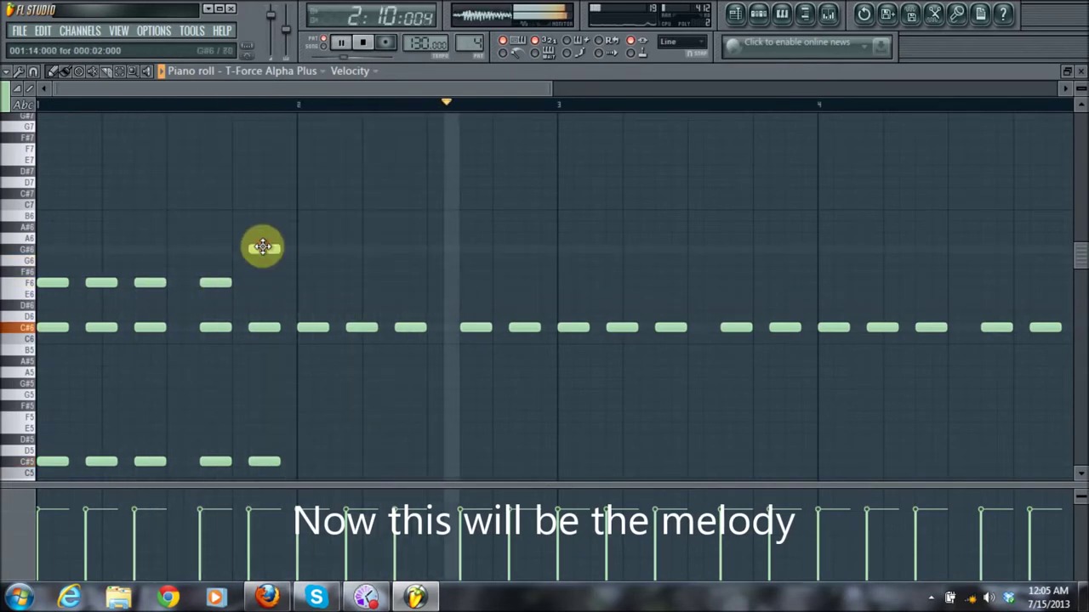
{"action": "key", "text": "space"}
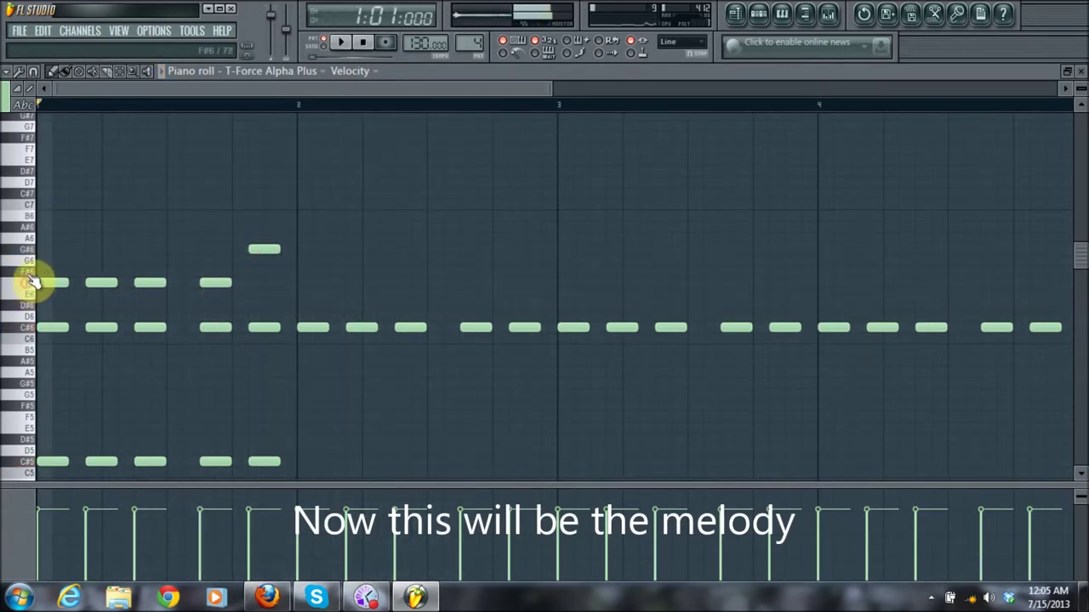
{"action": "left_click", "coordinate": [25, 251]}
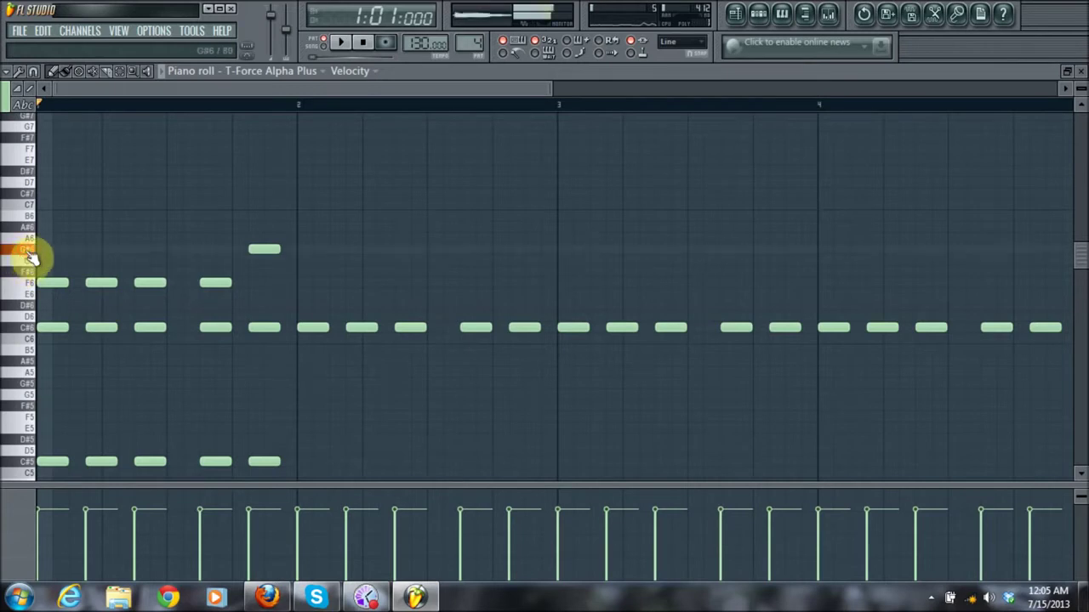
{"action": "key", "text": "space"}
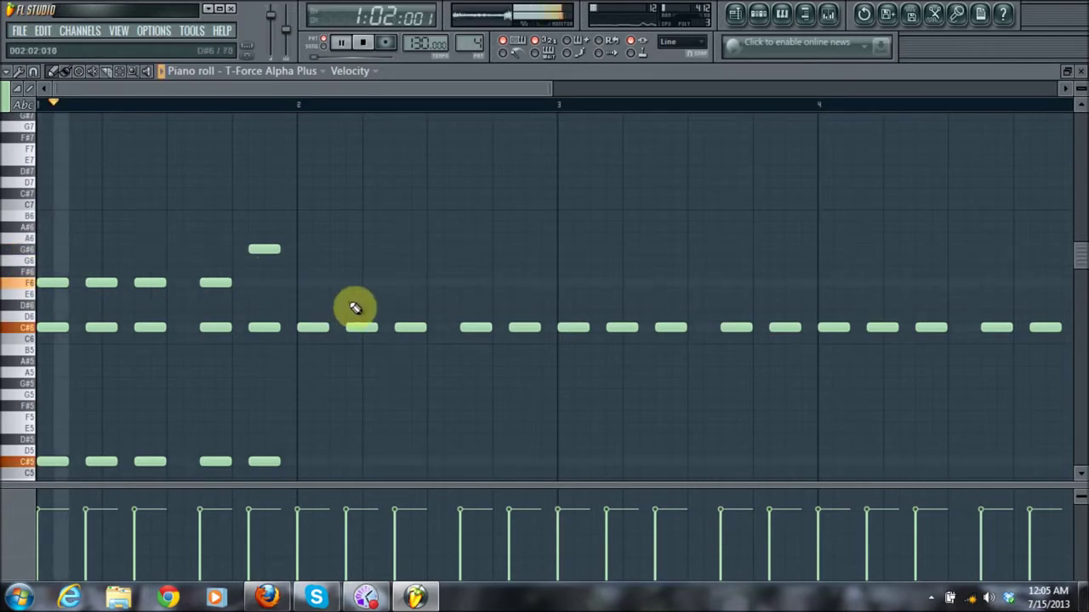
Step: Add five D#6 melody notes in bar 2, aligned with the C#6 notes at steps 1, 4, 7, 11 and 14
{"action": "key", "text": "space"}
{"action": "left_click", "coordinate": [308, 305]}
{"action": "left_click", "coordinate": [385, 306]}
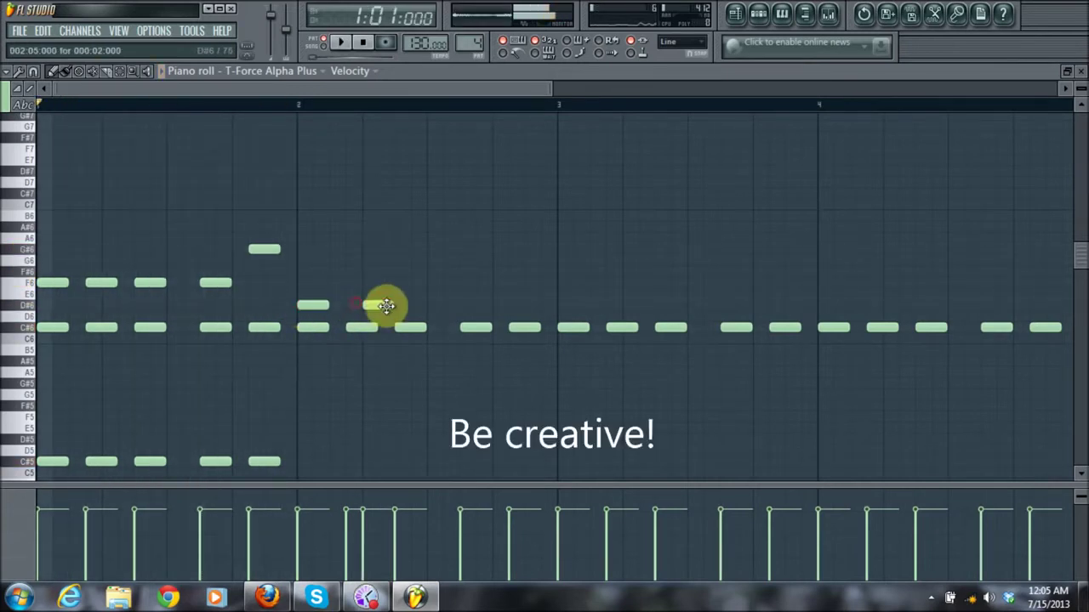
{"action": "left_click", "coordinate": [410, 305]}
{"action": "left_click", "coordinate": [476, 304]}
{"action": "left_click", "coordinate": [538, 306]}
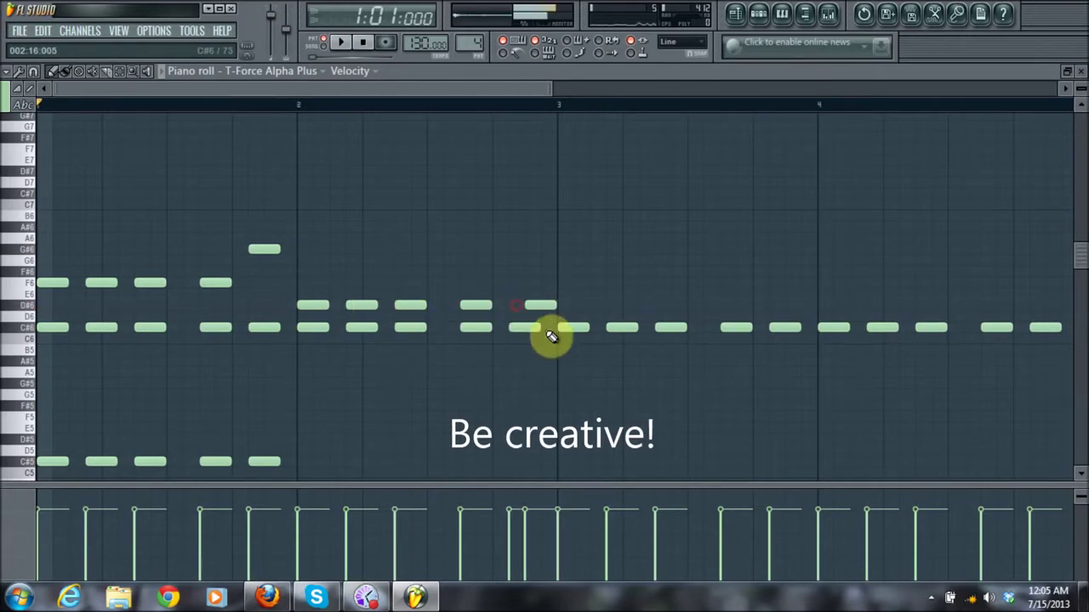
{"action": "key", "text": "space"}
{"action": "double_click", "coordinate": [533, 306]}
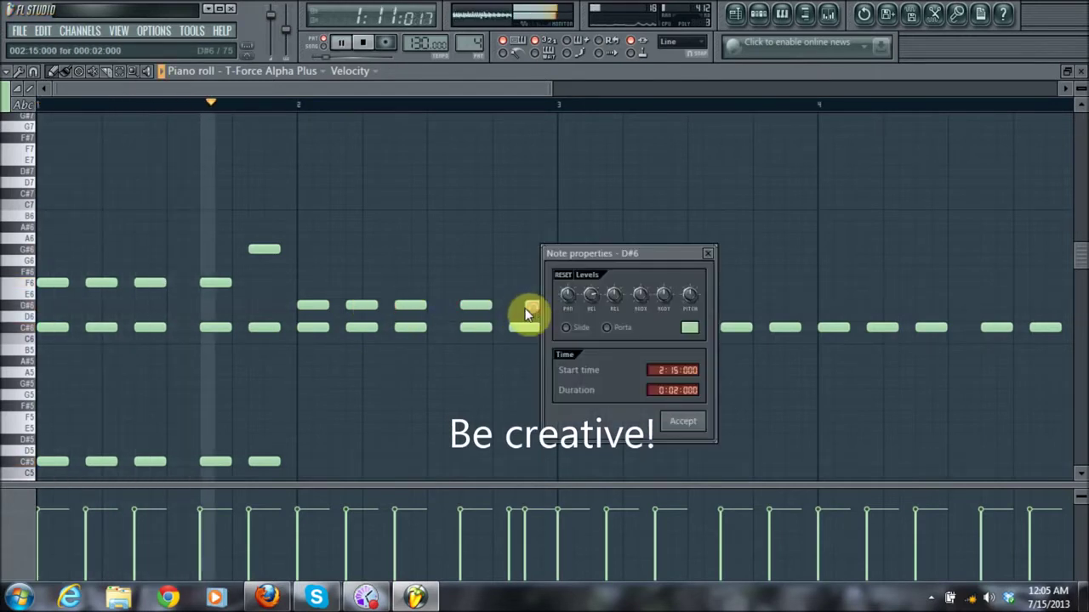
{"action": "left_click", "coordinate": [712, 249]}
{"action": "left_click_drag", "start_coordinate": [541, 307], "coordinate": [526, 307]}
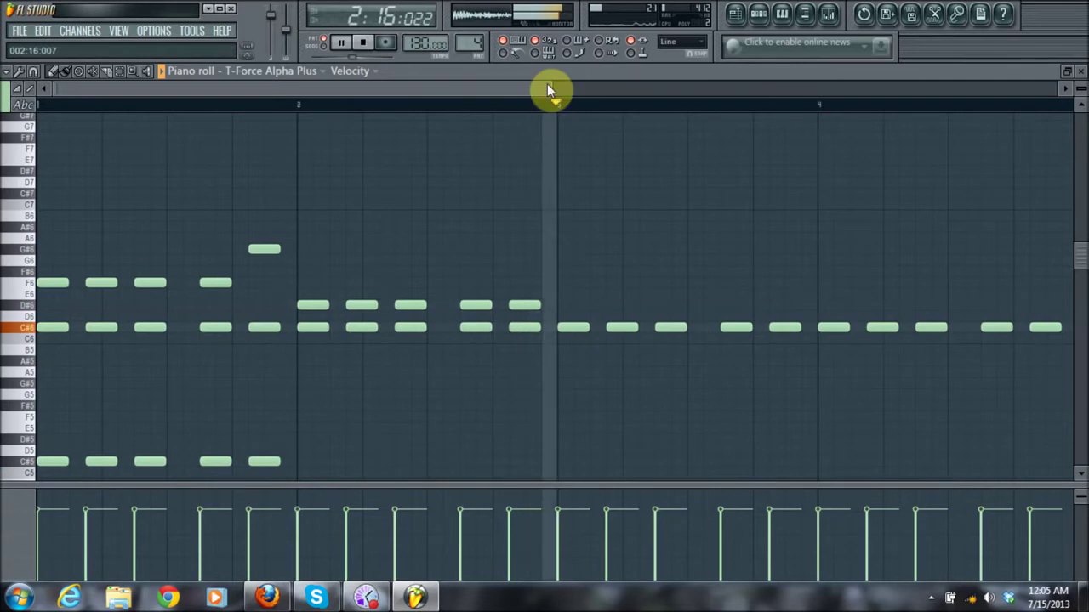
Step: Raise the last D#6 melody note of bar 2 to G#6 and play the pattern
{"action": "mouse_move", "coordinate": [555, 87]}
{"action": "left_mouse_down"}
{"action": "mouse_move", "coordinate": [627, 90]}
{"action": "mouse_move", "coordinate": [568, 88]}
{"action": "left_mouse_up"}
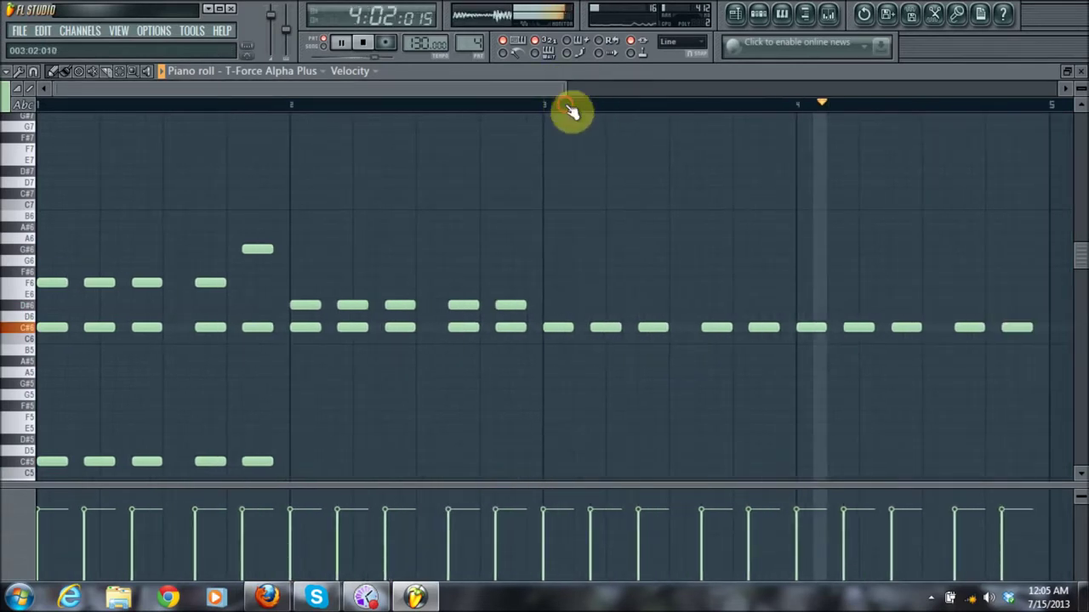
{"action": "key", "text": "space"}
{"action": "key", "text": "space"}
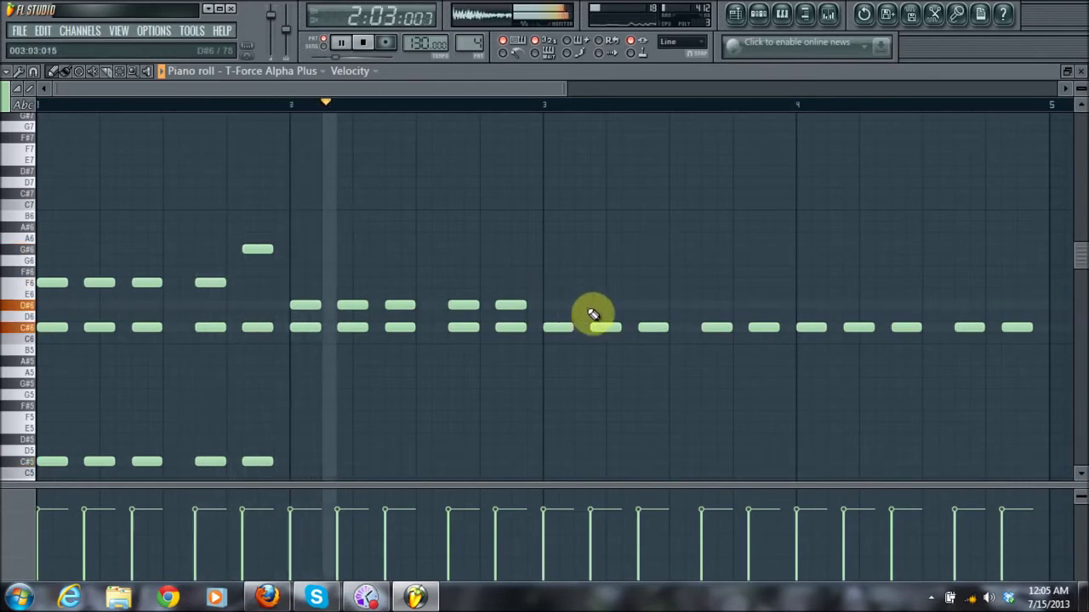
{"action": "key", "text": "space"}
{"action": "left_click_drag", "start_coordinate": [513, 306], "coordinate": [513, 249]}
{"action": "key", "text": "space"}
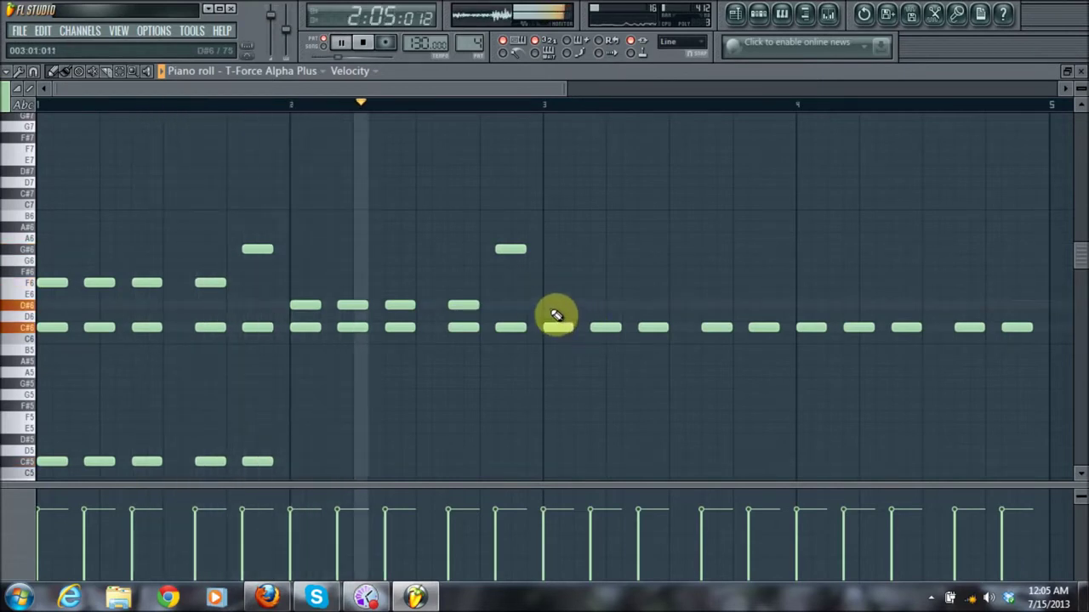
Step: Add melody notes in bar 3: F6 at steps 1, 4, 7 and 11 and G#6 at step 14
{"action": "key", "text": "space"}
{"action": "left_click_drag", "start_coordinate": [554, 308], "coordinate": [617, 284]}
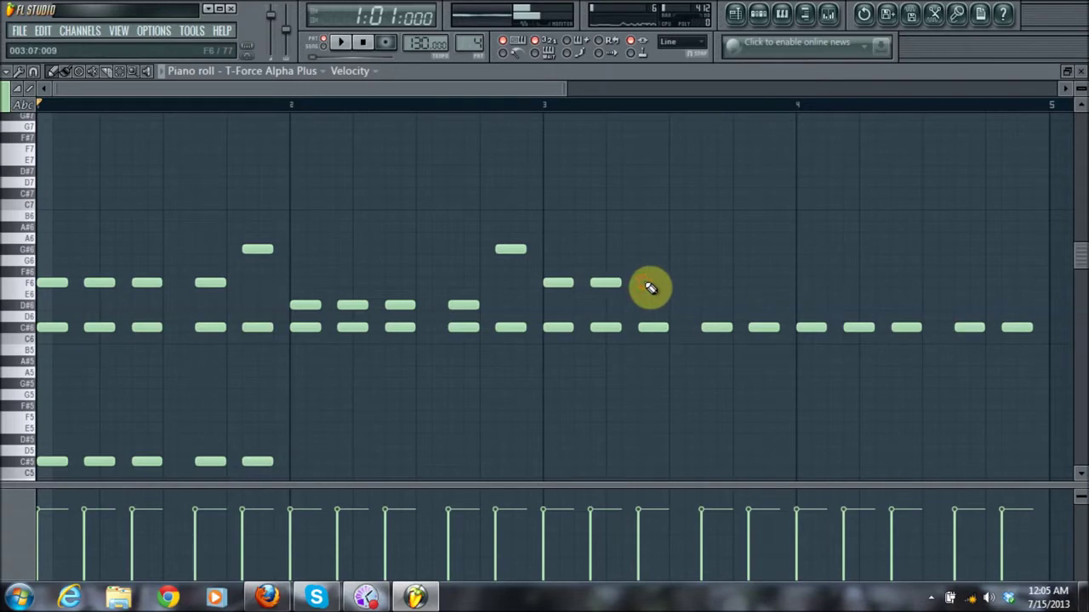
{"action": "left_click", "coordinate": [651, 290]}
{"action": "left_click", "coordinate": [715, 287]}
{"action": "left_click", "coordinate": [757, 248]}
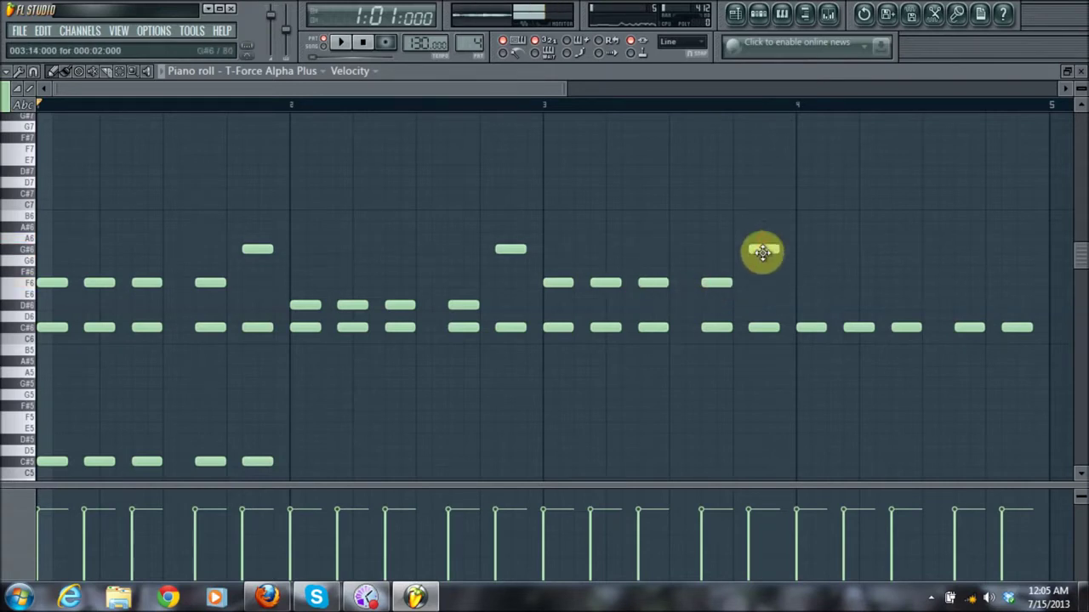
Step: Add melody notes in bar 4: D#6 at steps 1 and 4 and G#6 at step 7, playing the pattern to check them
{"action": "left_click", "coordinate": [797, 284]}
{"action": "left_click_drag", "start_coordinate": [810, 287], "coordinate": [809, 310]}
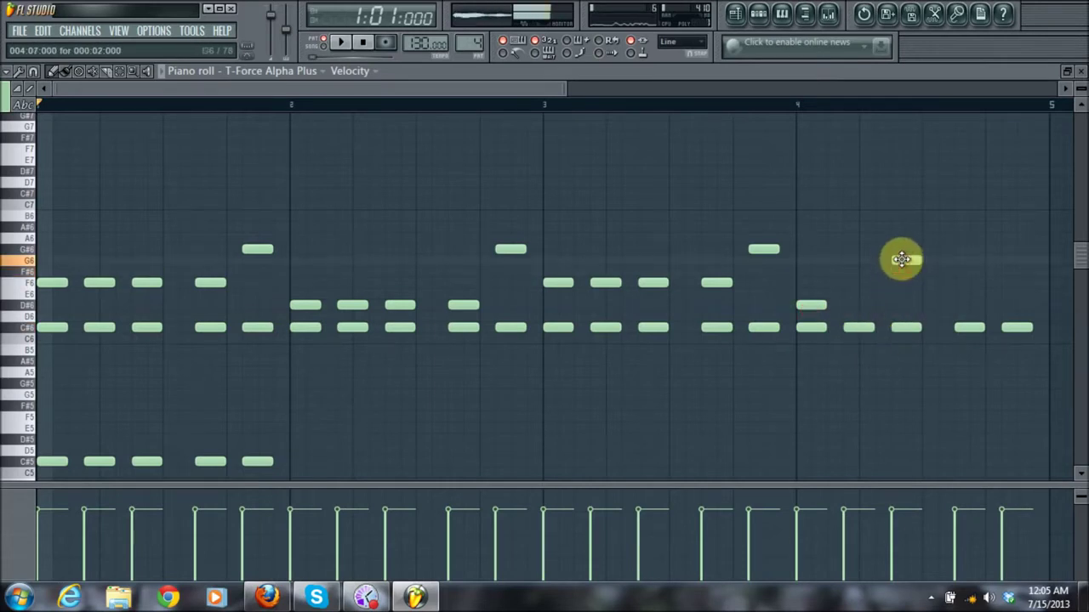
{"action": "key", "text": "space"}
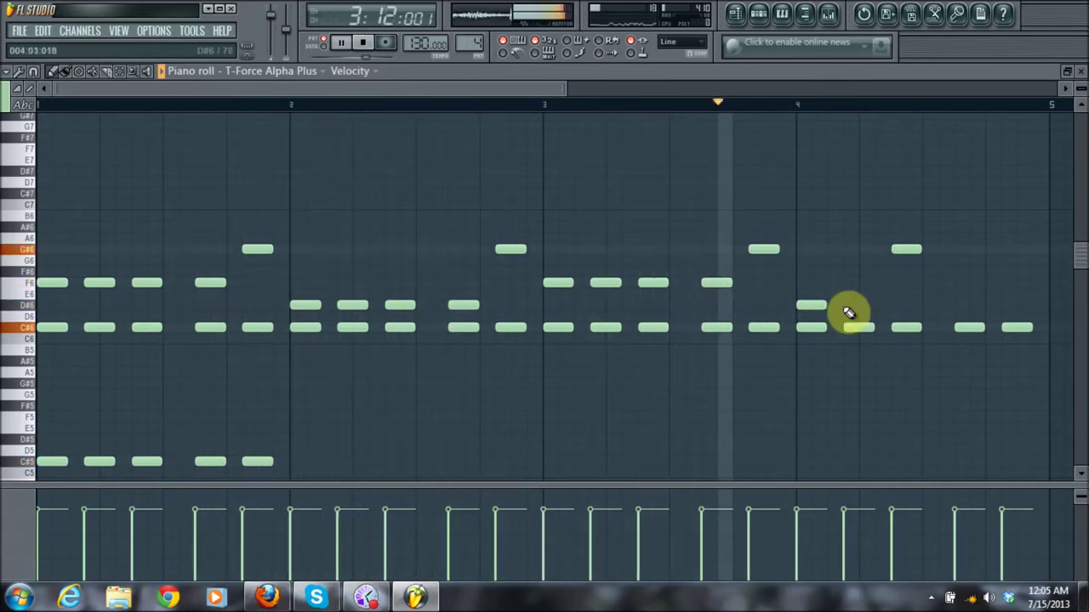
{"action": "key", "text": "space"}
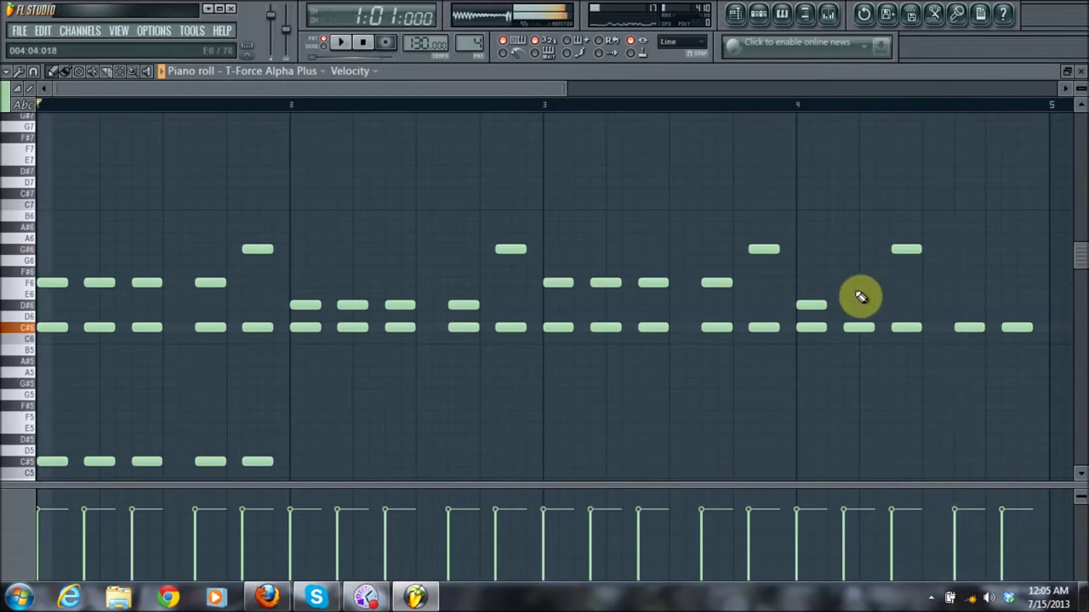
{"action": "mouse_move", "coordinate": [861, 295]}
{"action": "left_mouse_down"}
{"action": "mouse_move", "coordinate": [843, 297]}
{"action": "mouse_move", "coordinate": [856, 316]}
{"action": "mouse_move", "coordinate": [857, 304]}
{"action": "left_mouse_up"}
{"action": "key", "text": "space"}
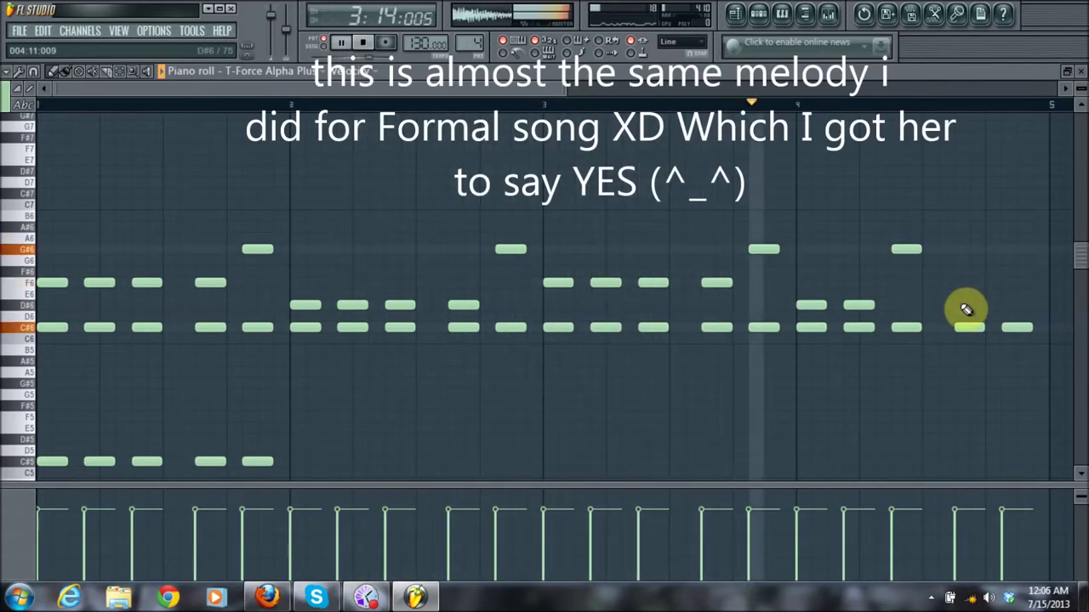
{"action": "key", "text": "space"}
Step: Lower the step 7 melody note in bar 4 to F6, add D#6 at step 11 and G#6 at step 14, and play the pattern
{"action": "left_click_drag", "start_coordinate": [908, 257], "coordinate": [904, 298]}
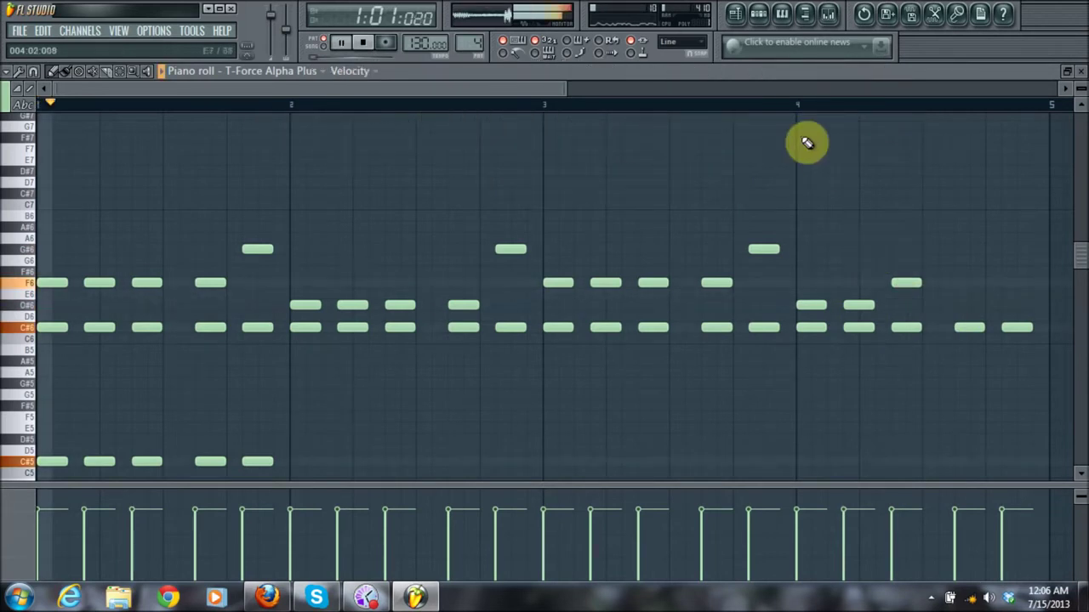
{"action": "left_click", "coordinate": [782, 103]}
{"action": "key", "text": "space"}
{"action": "key", "text": "space"}
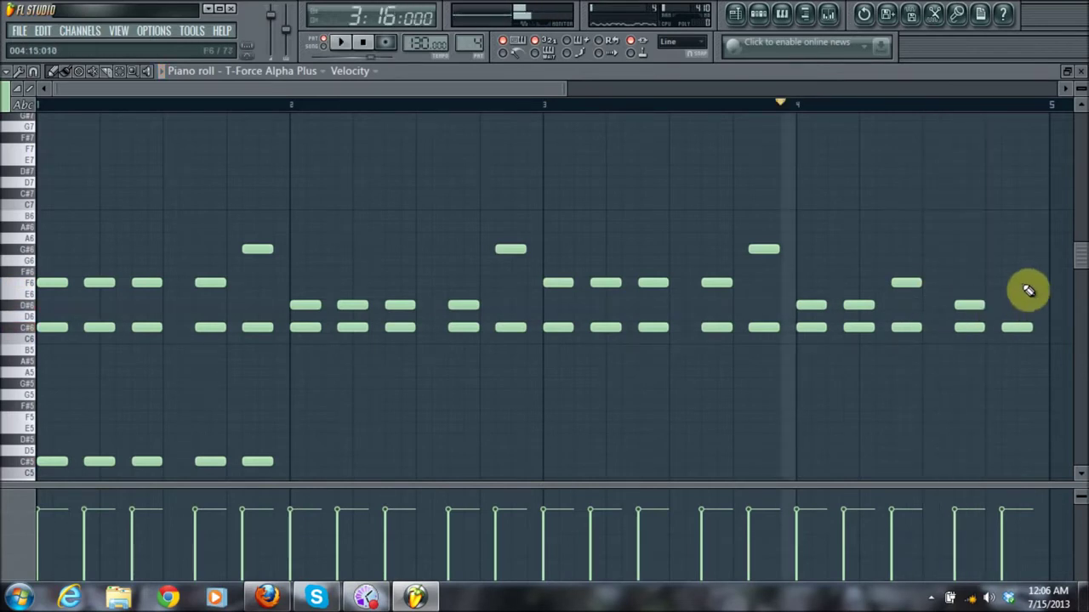
{"action": "left_click", "coordinate": [1017, 270]}
{"action": "left_click_drag", "start_coordinate": [1023, 271], "coordinate": [1015, 236]}
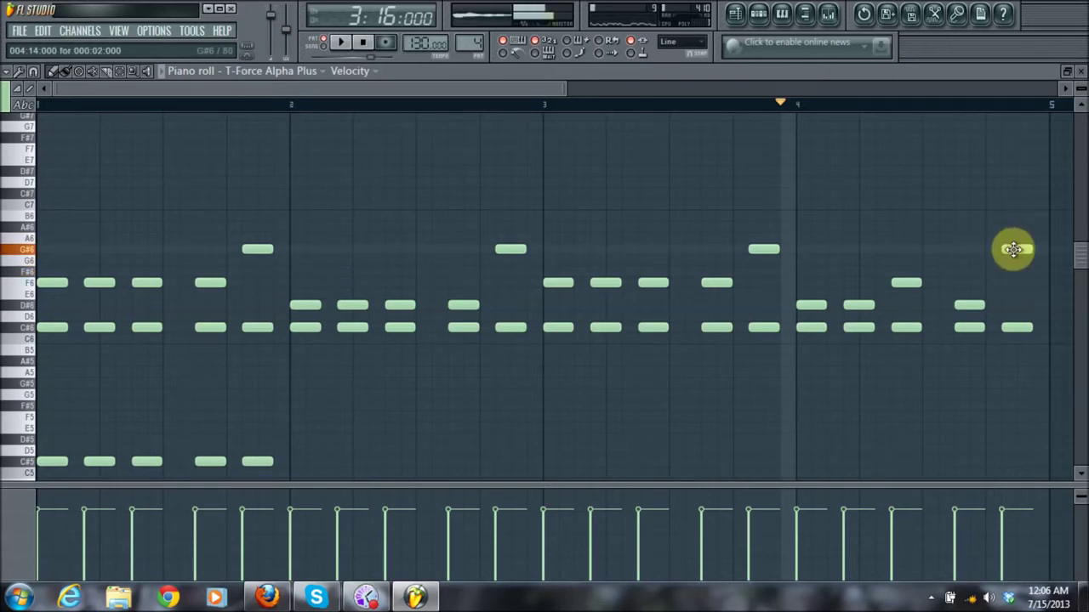
{"action": "key", "text": "space"}
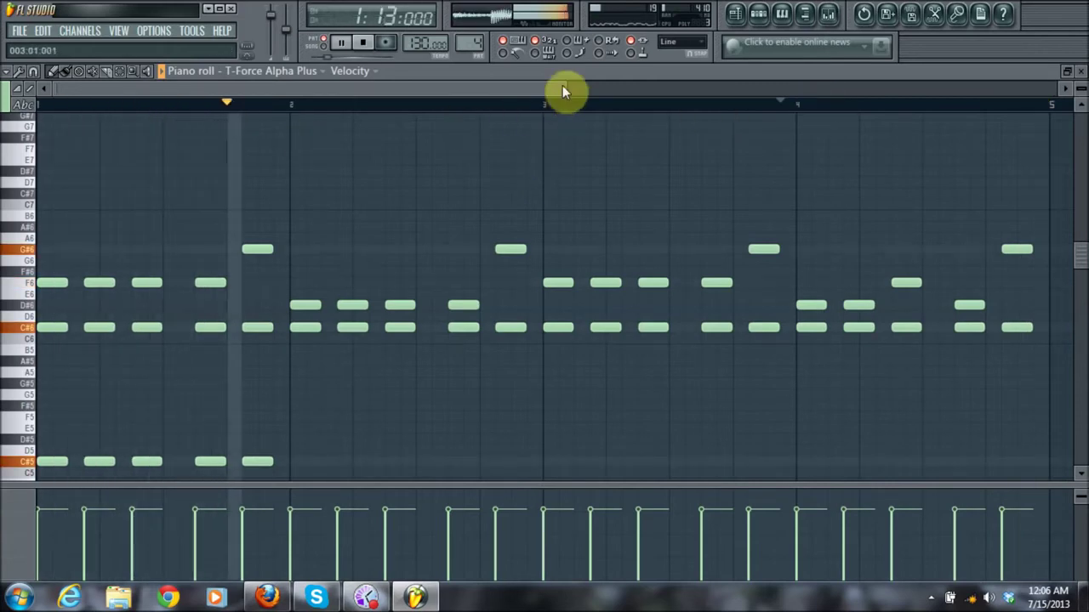
Step: Close the piano roll, reopen the T-Force Alpha Plus synthesizer and raise its filter cutoff to 101 during playback
{"action": "left_click", "coordinate": [1080, 70]}
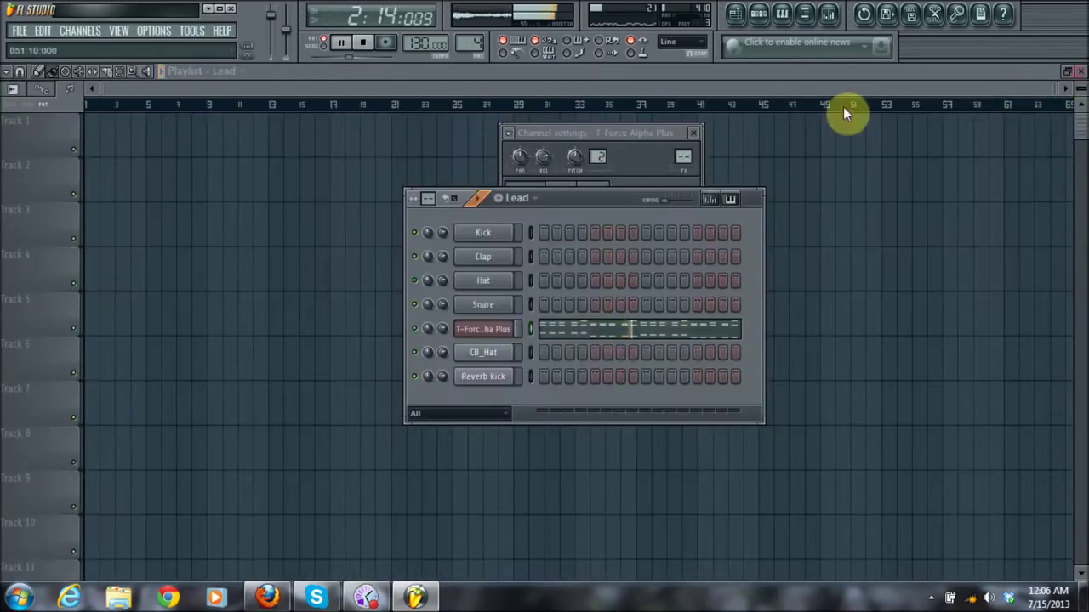
{"action": "left_click", "coordinate": [496, 333]}
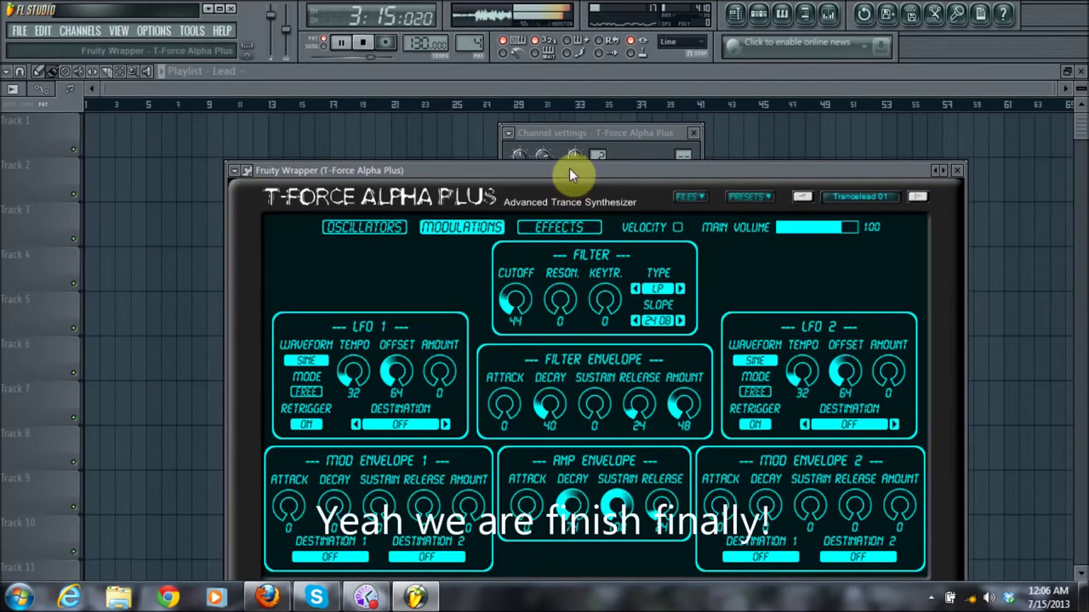
{"action": "left_click_drag", "start_coordinate": [569, 171], "coordinate": [561, 120]}
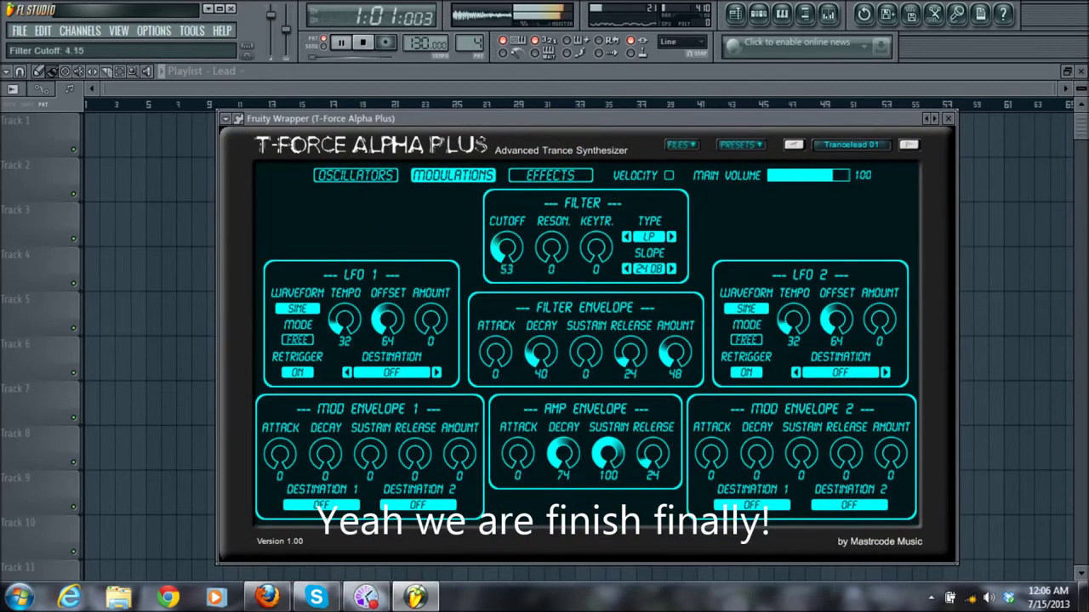
{"action": "left_click_drag", "start_coordinate": [505, 247], "coordinate": [505, 230]}
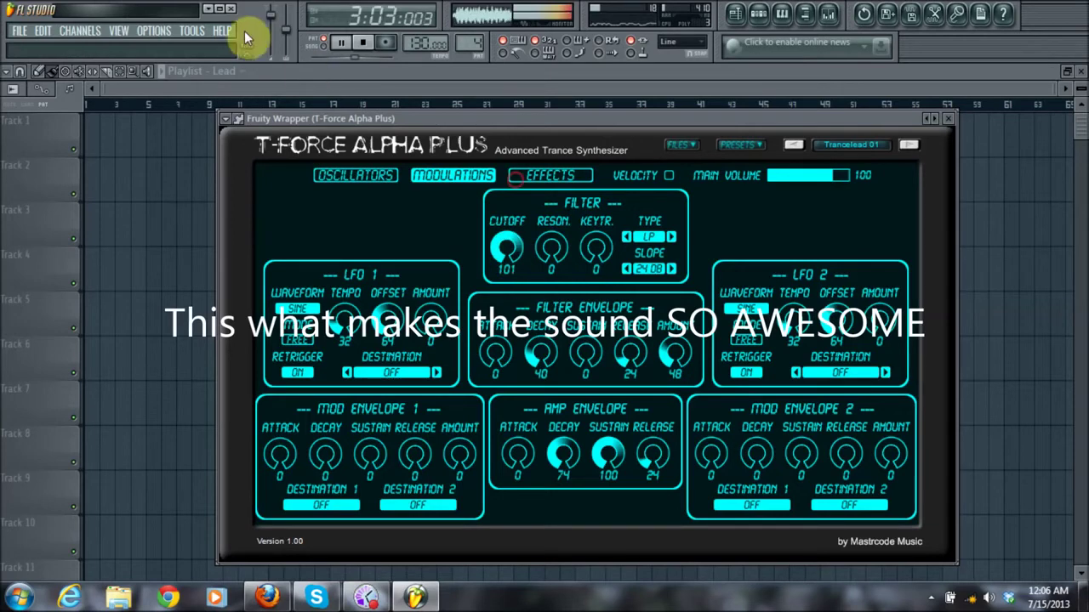
Step: Create an automation clip for the last tweaked parameter, the T-Force Alpha Plus filter cutoff, and move the synthesizer window aside
{"action": "left_click", "coordinate": [199, 31]}
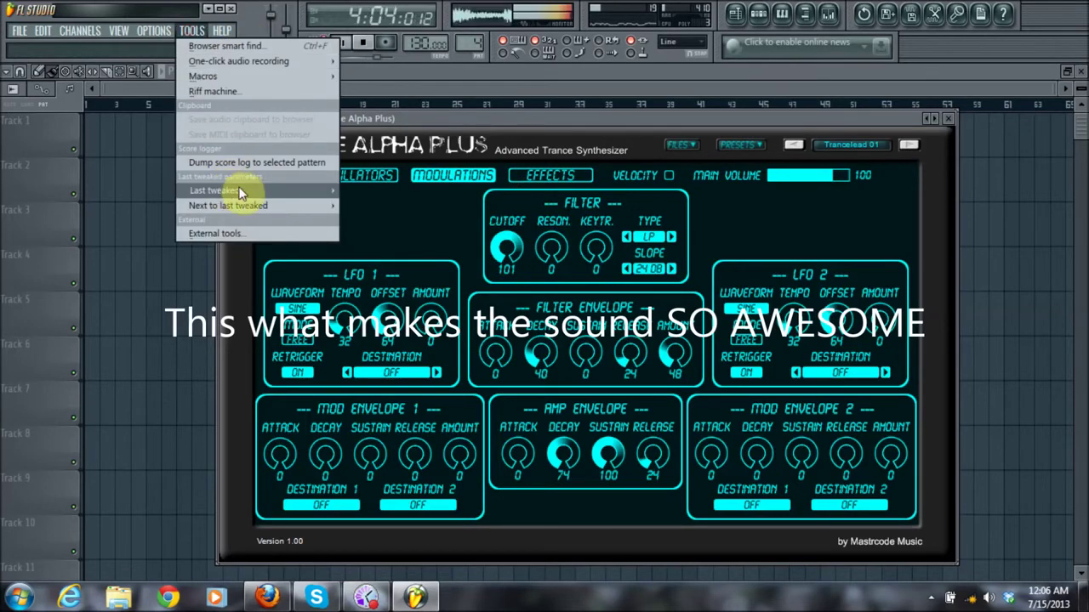
{"action": "mouse_move", "coordinate": [227, 188]}
{"action": "left_click", "coordinate": [405, 271]}
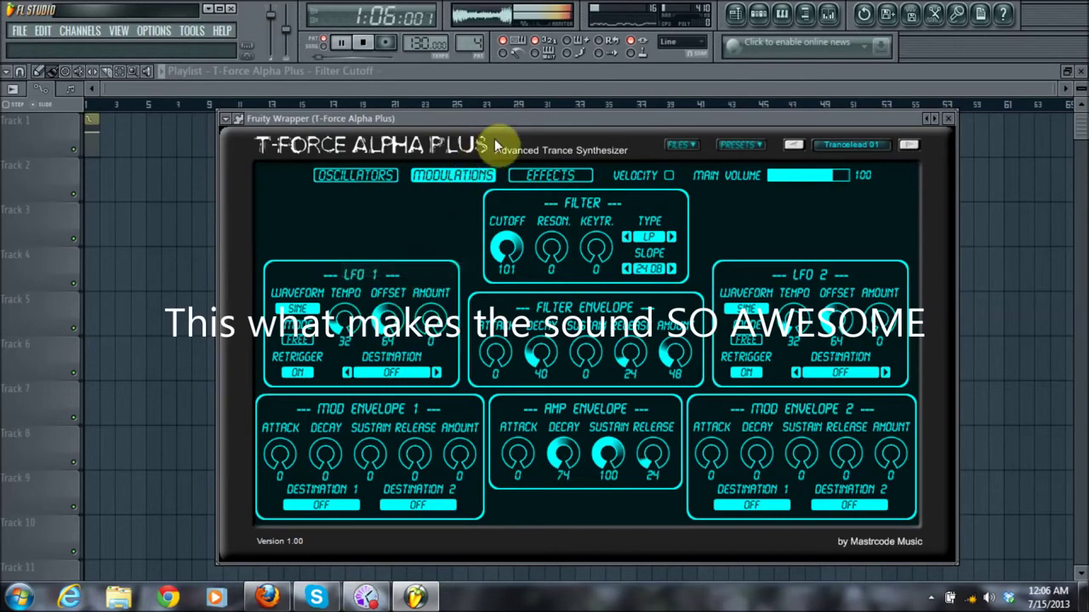
{"action": "left_click_drag", "start_coordinate": [511, 123], "coordinate": [518, 258]}
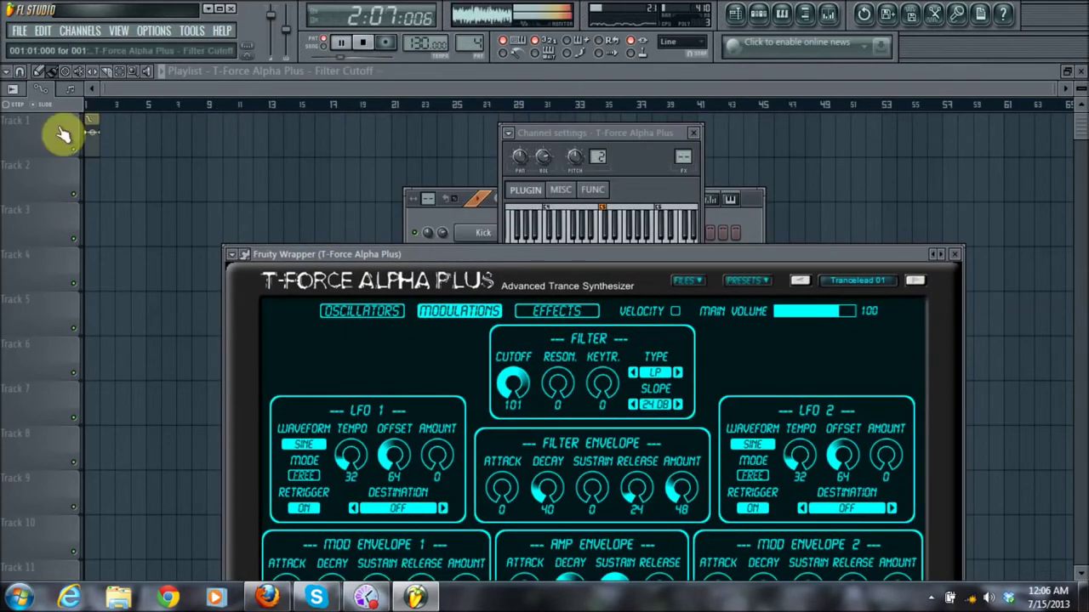
Step: Rename playlist Track 1 as cutoff and extend the filter cutoff automation clip to 38 bars
{"action": "right_click", "coordinate": [68, 134]}
{"action": "left_click", "coordinate": [81, 115]}
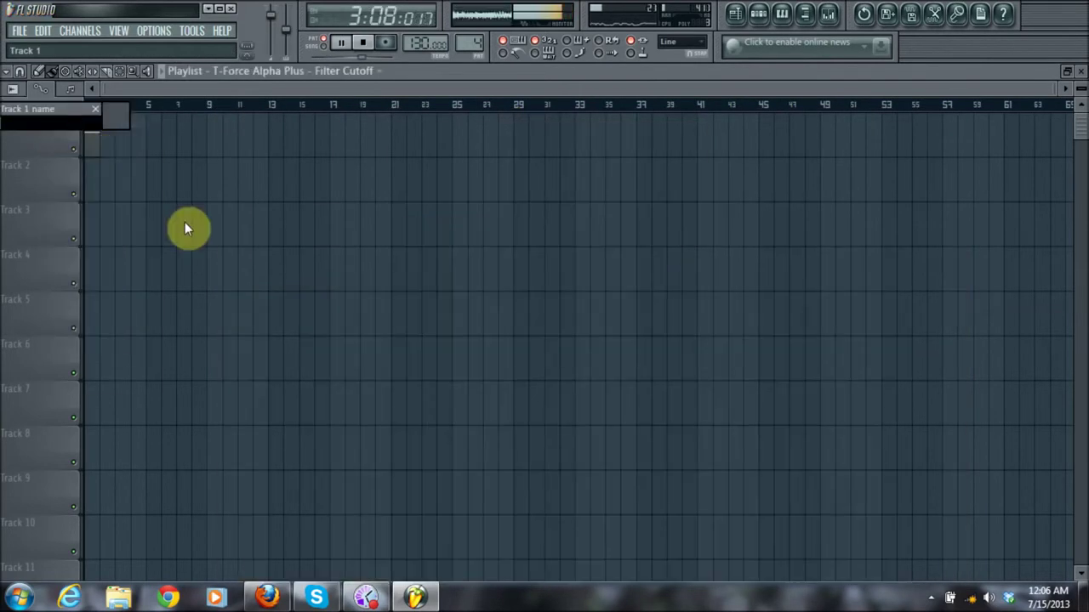
{"action": "type", "text": "cutof"}
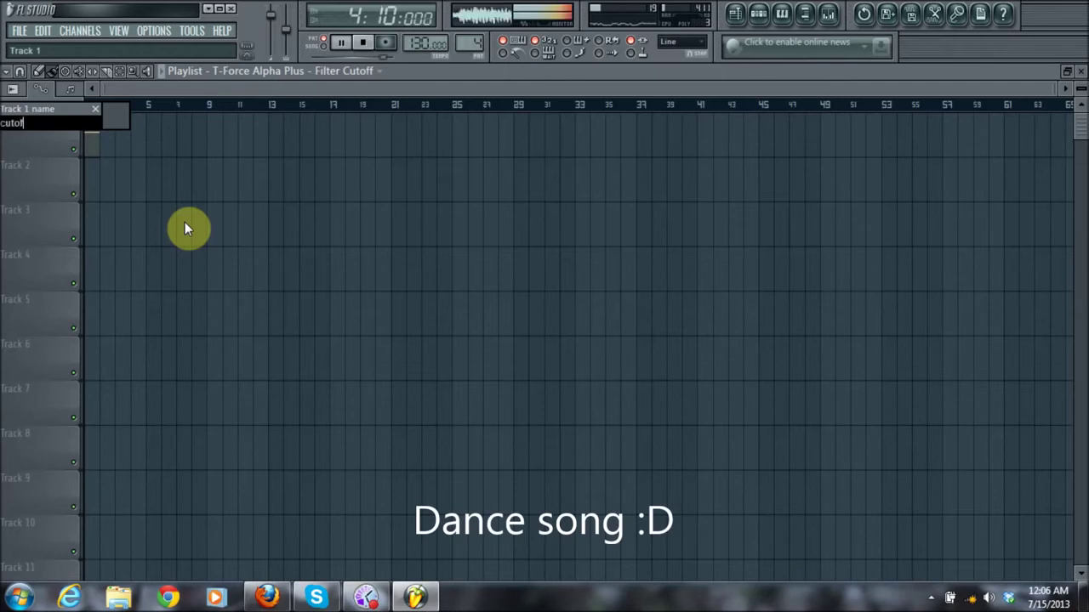
{"action": "type", "text": "f"}
{"action": "key", "text": "Return"}
{"action": "left_click_drag", "start_coordinate": [99, 119], "coordinate": [667, 138]}
{"action": "key", "text": "space"}
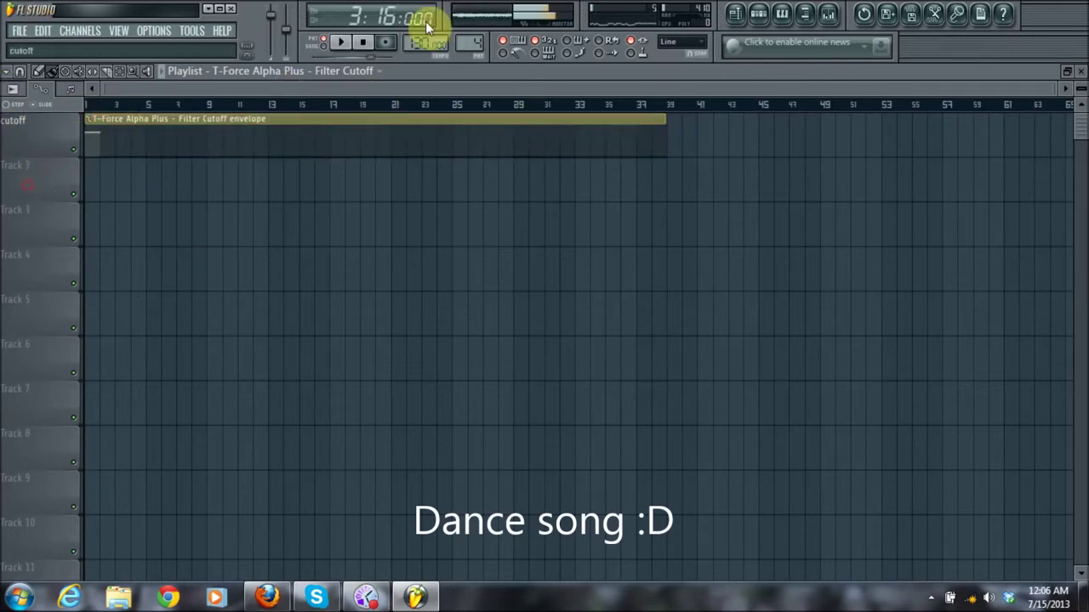
{"action": "key", "text": "space"}
Step: Place four consecutive Lead pattern clips on Track 2 from bar 1 up to bar 17 and switch playback to song mode
{"action": "left_click", "coordinate": [758, 14]}
{"action": "left_click", "coordinate": [306, 76]}
{"action": "left_click", "coordinate": [317, 74]}
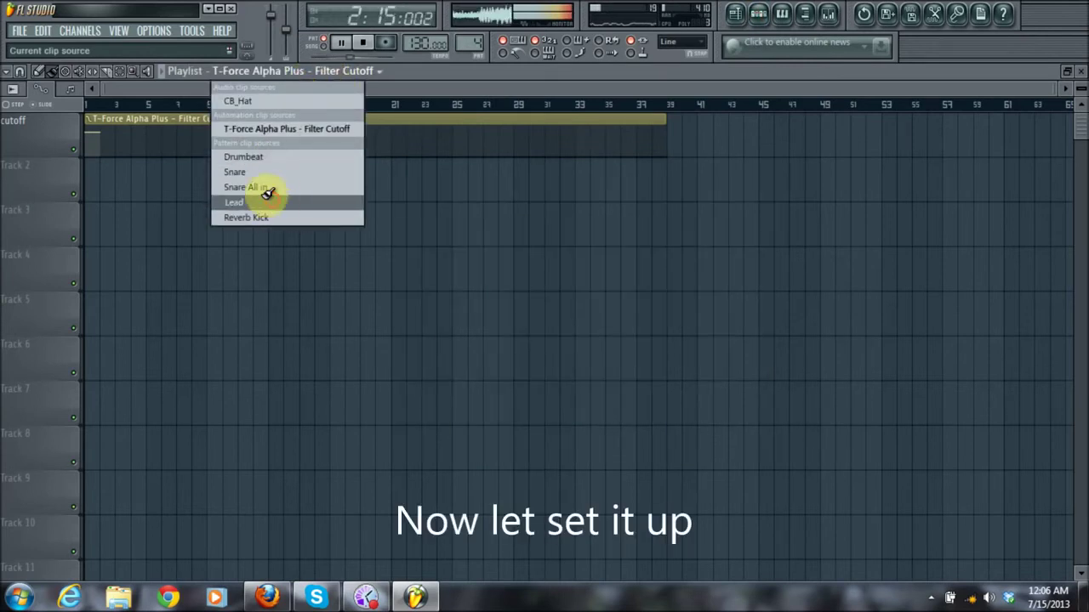
{"action": "left_click", "coordinate": [269, 199]}
{"action": "left_click", "coordinate": [144, 173]}
{"action": "left_click_drag", "start_coordinate": [162, 188], "coordinate": [85, 186]}
{"action": "key", "text": "space"}
{"action": "left_click", "coordinate": [322, 49]}
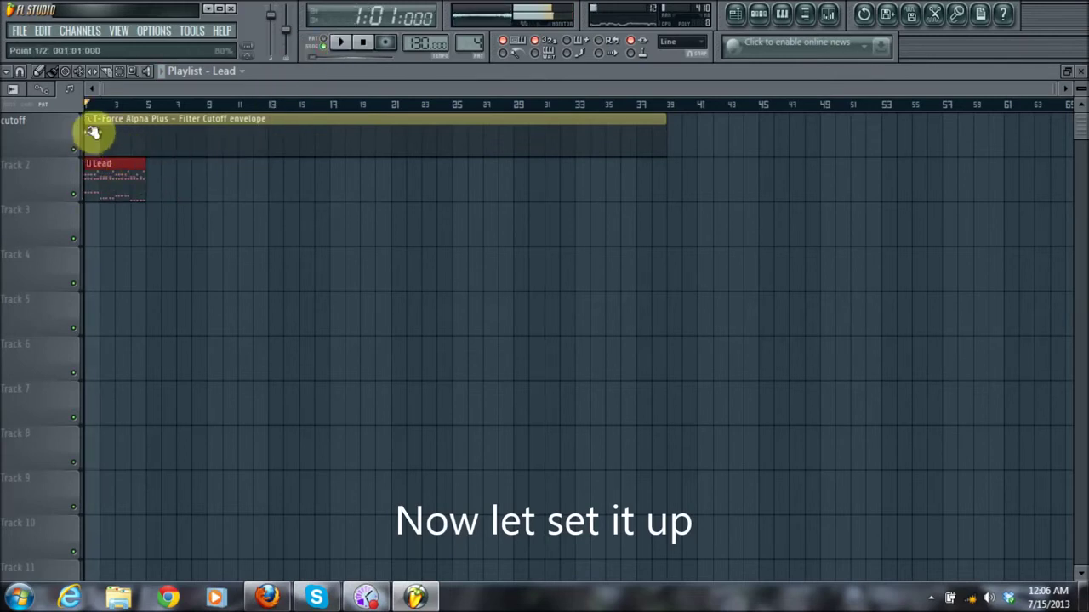
{"action": "left_click_drag", "start_coordinate": [161, 174], "coordinate": [272, 185]}
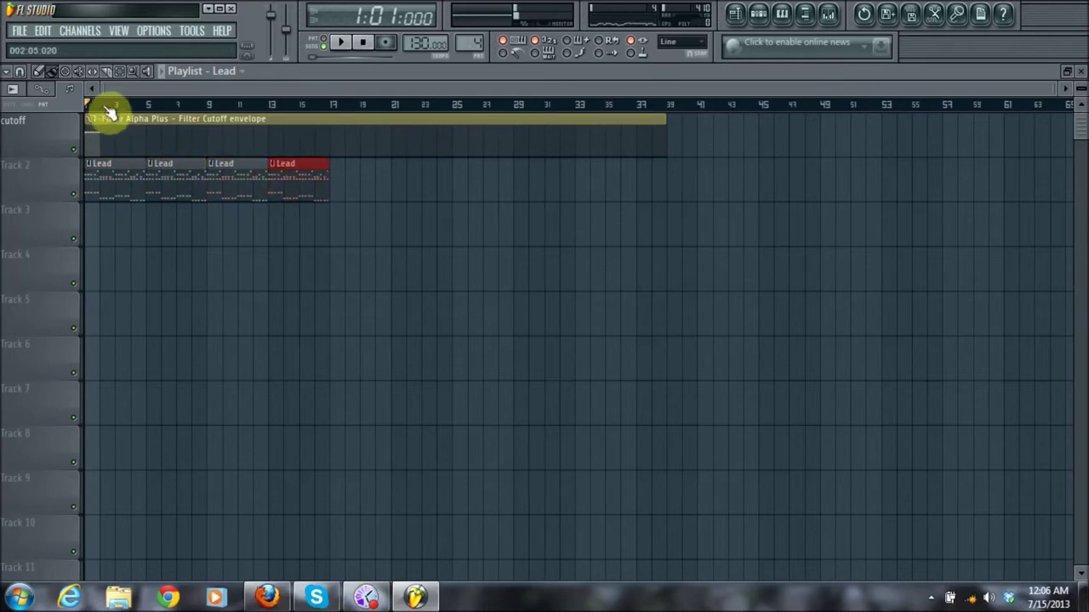
Step: Add playlist time markers named Verse at bar 1 and Chorus at bar 17
{"action": "left_click", "coordinate": [8, 71]}
{"action": "mouse_move", "coordinate": [64, 196]}
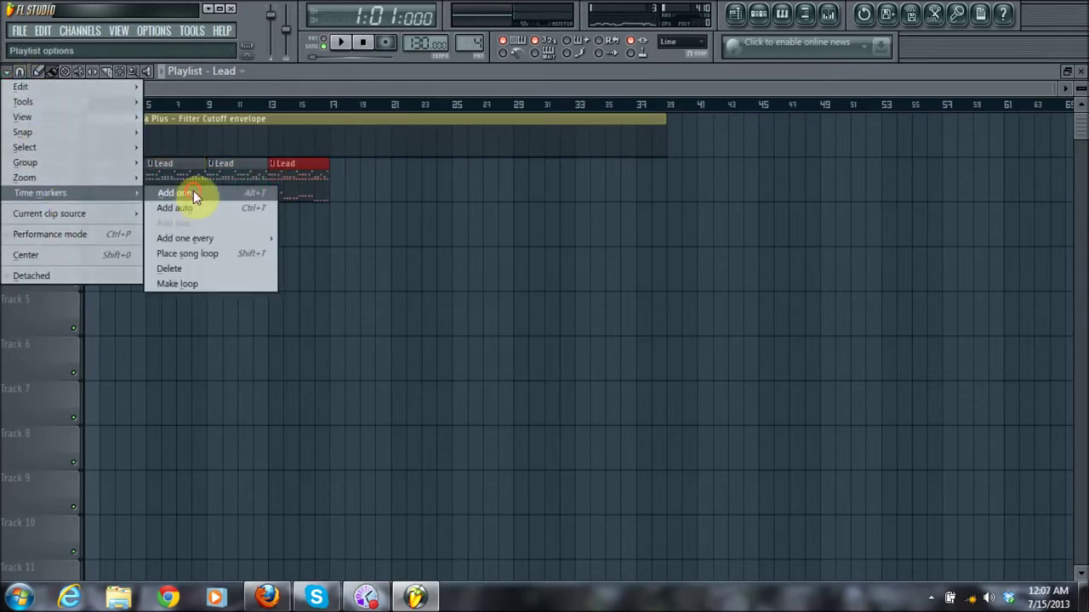
{"action": "left_click", "coordinate": [193, 193]}
{"action": "type", "text": "Verse"}
{"action": "key", "text": "Return"}
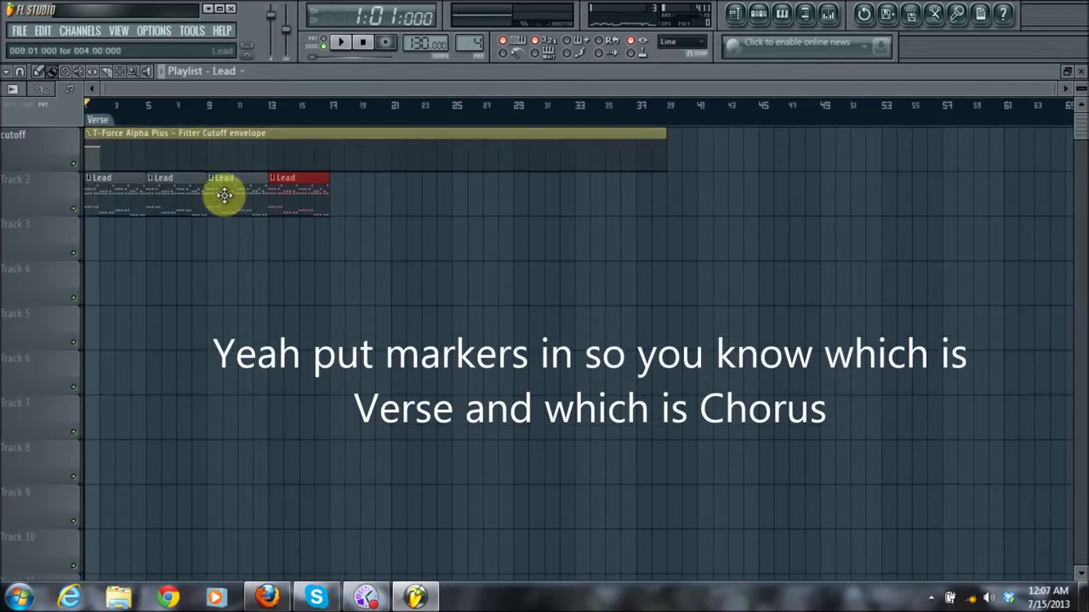
{"action": "right_click", "coordinate": [336, 126]}
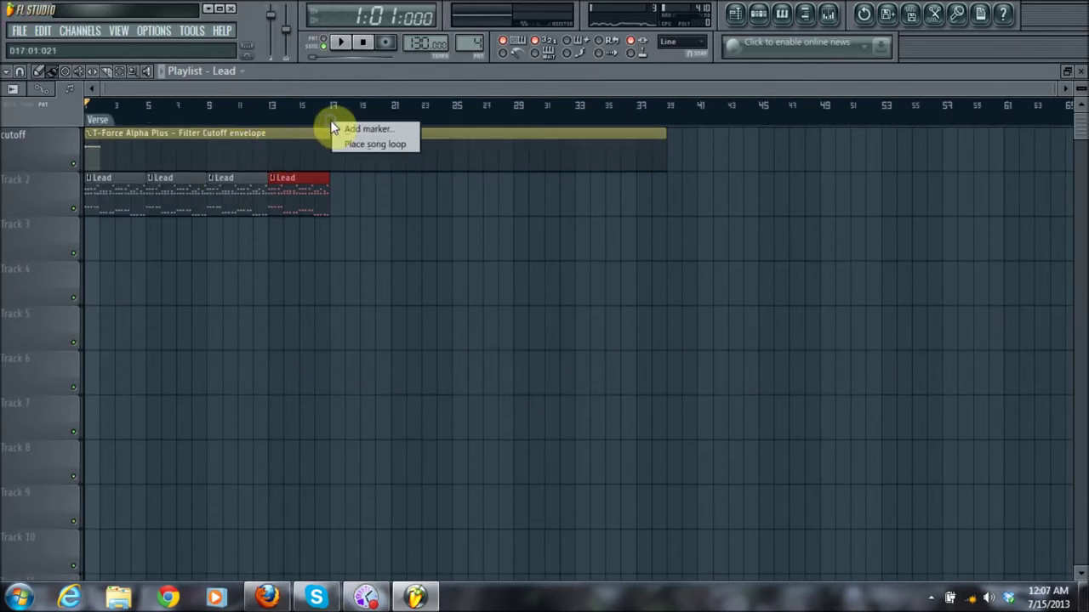
{"action": "left_click", "coordinate": [365, 138]}
{"action": "type", "text": "Chorus"}
{"action": "key", "text": "Return"}
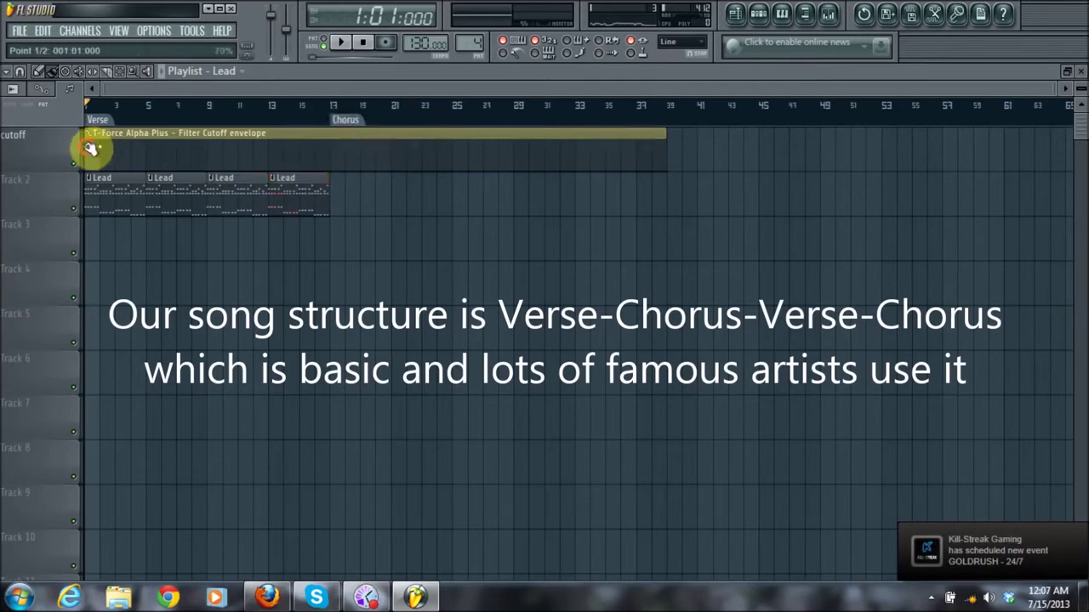
Step: Shape the cutoff automation into a bowed curve rising from a low value at bar 1 to its peak at bar 17
{"action": "left_click", "coordinate": [102, 153]}
{"action": "left_click_drag", "start_coordinate": [102, 153], "coordinate": [274, 141]}
{"action": "left_click_drag", "start_coordinate": [178, 153], "coordinate": [176, 158]}
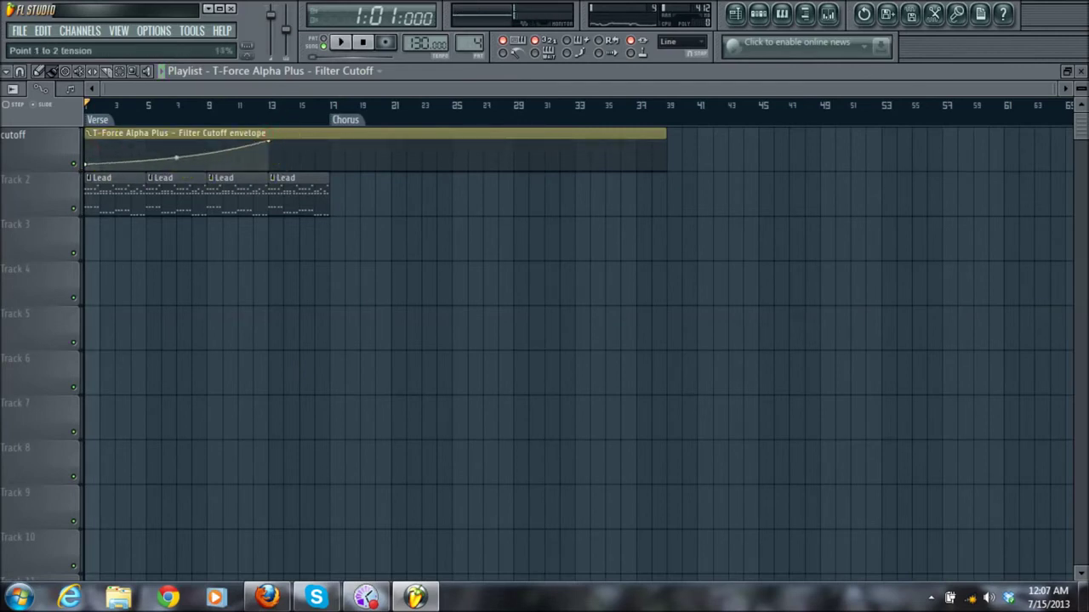
{"action": "key", "text": "space"}
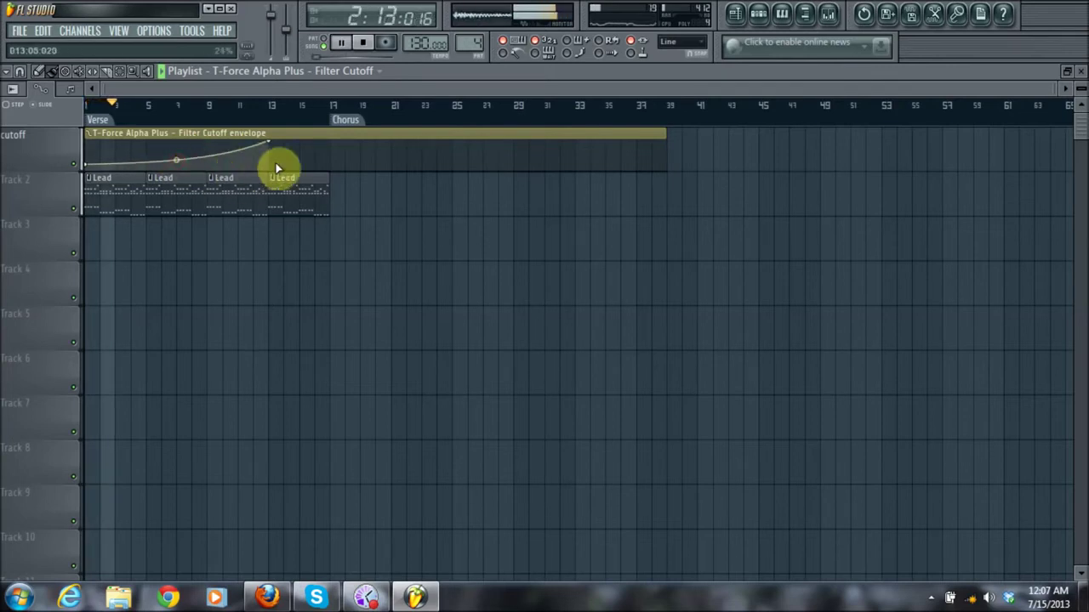
{"action": "left_click_drag", "start_coordinate": [272, 141], "coordinate": [335, 143]}
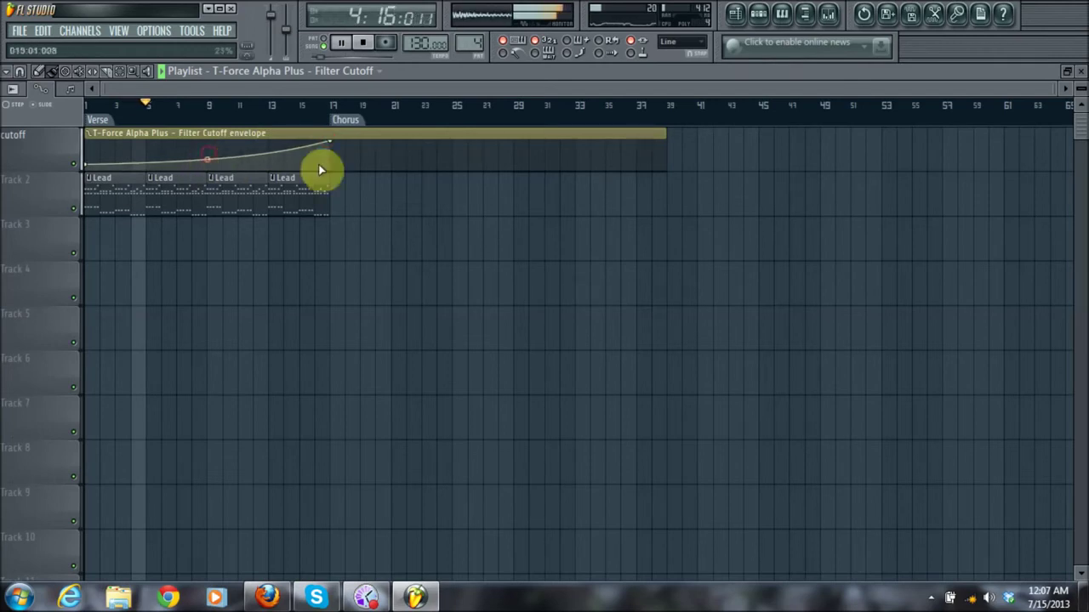
Step: Choose the Reverb Kick pattern as clip source and place it on Track 3 at bar 9
{"action": "left_click", "coordinate": [758, 16]}
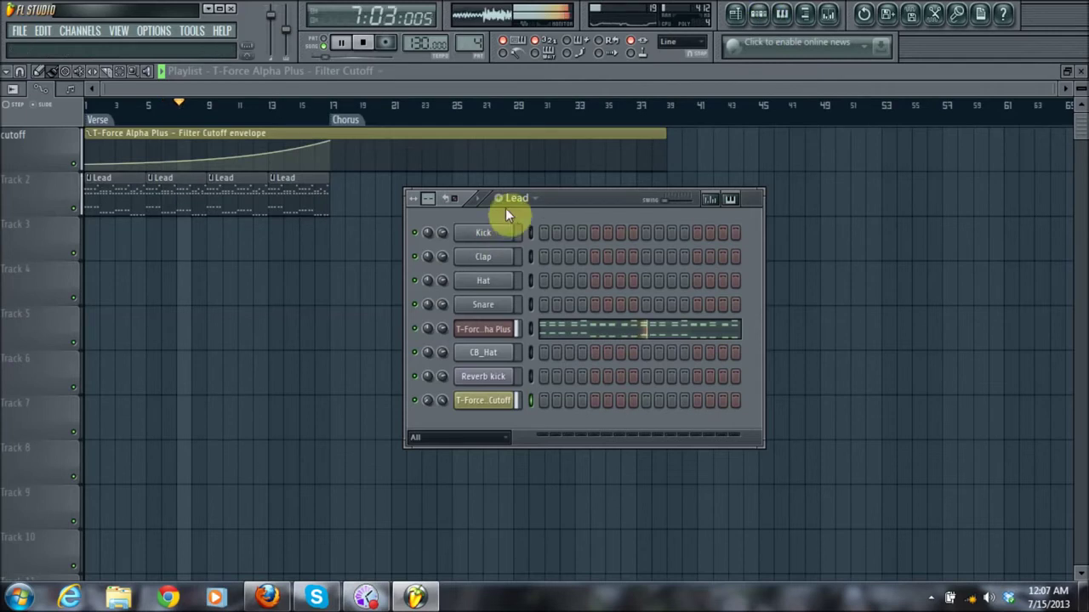
{"action": "left_click", "coordinate": [247, 73]}
{"action": "left_click", "coordinate": [267, 219]}
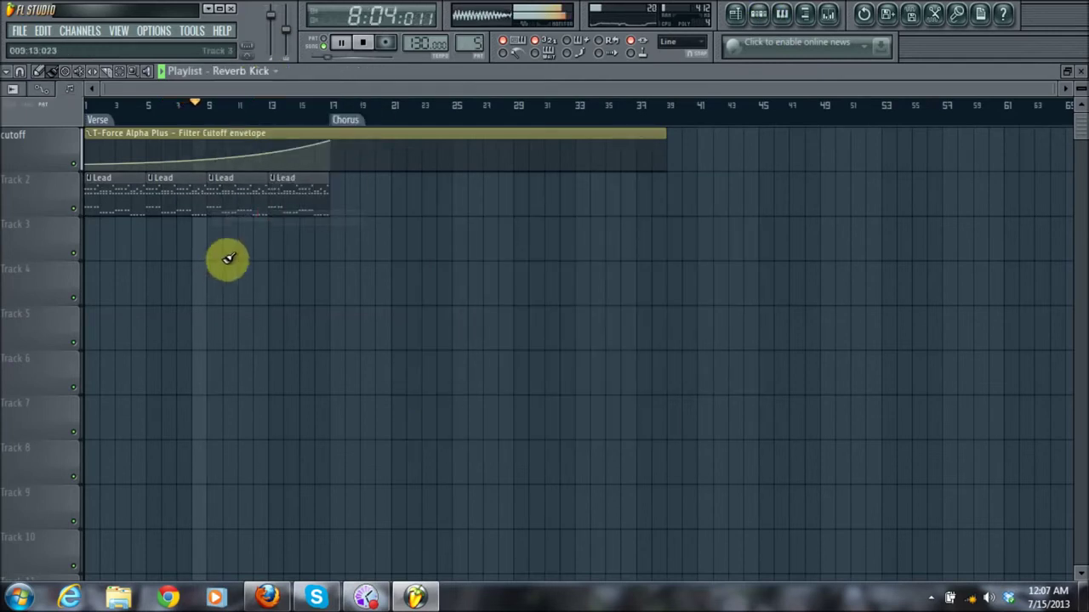
{"action": "left_click_drag", "start_coordinate": [222, 247], "coordinate": [213, 246]}
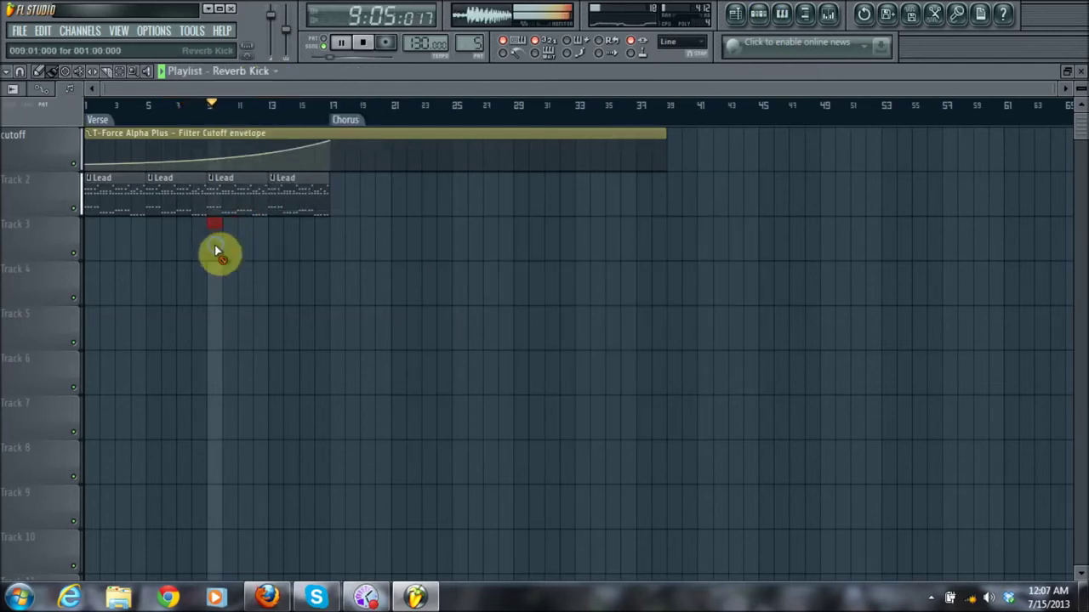
Step: Check the Reverb Kick pattern in the step sequencer and place its Track 3 clip at bar 5 instead
{"action": "left_click", "coordinate": [758, 13]}
{"action": "left_click", "coordinate": [542, 199]}
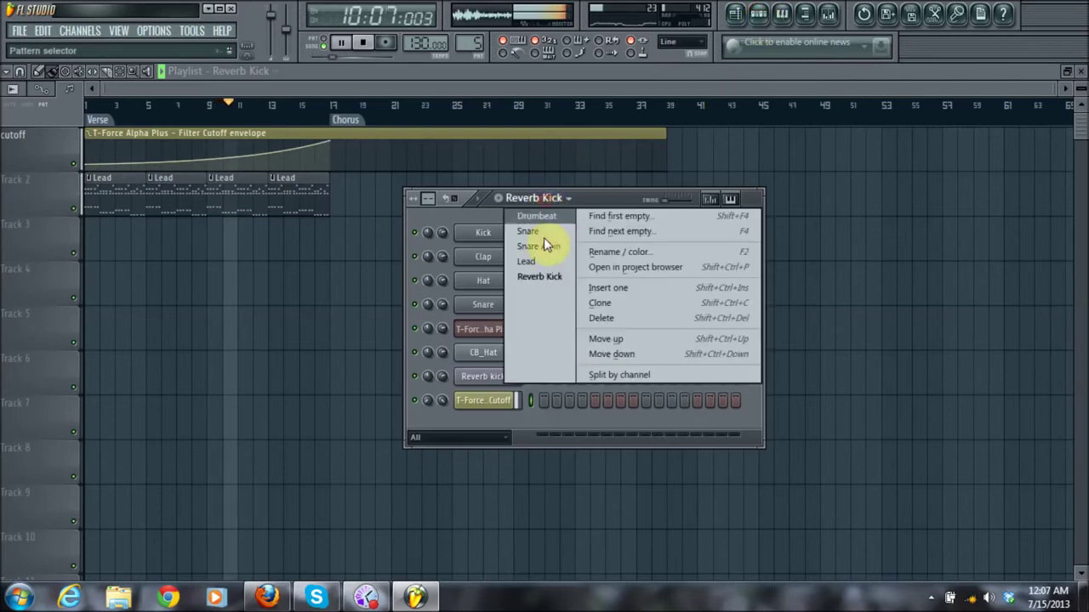
{"action": "left_click", "coordinate": [536, 275]}
{"action": "left_click", "coordinate": [544, 199]}
{"action": "left_click", "coordinate": [553, 199]}
{"action": "left_click", "coordinate": [186, 244]}
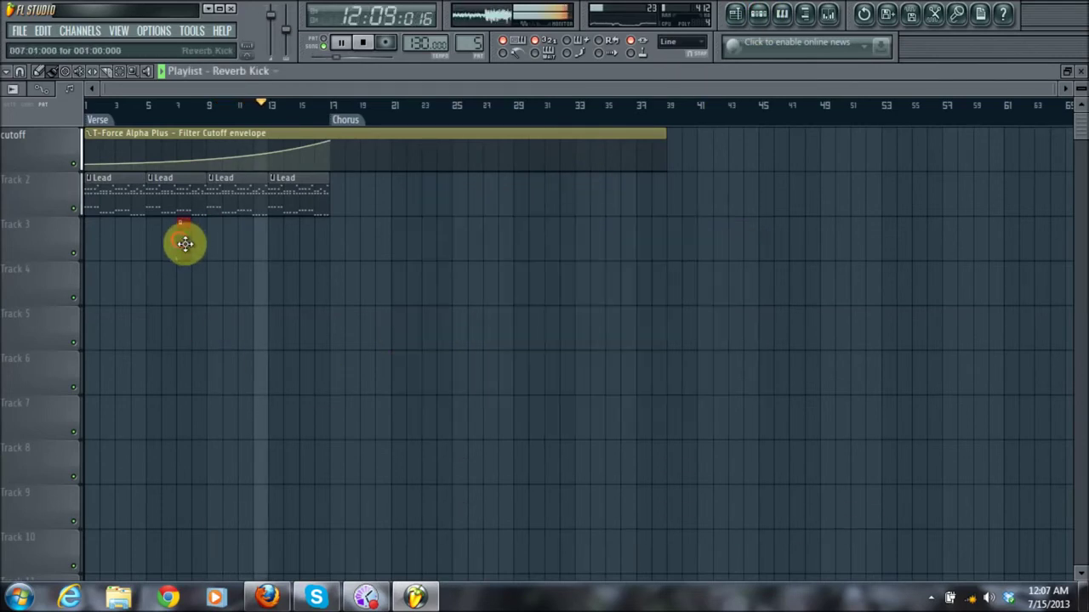
{"action": "left_click_drag", "start_coordinate": [185, 244], "coordinate": [161, 245]}
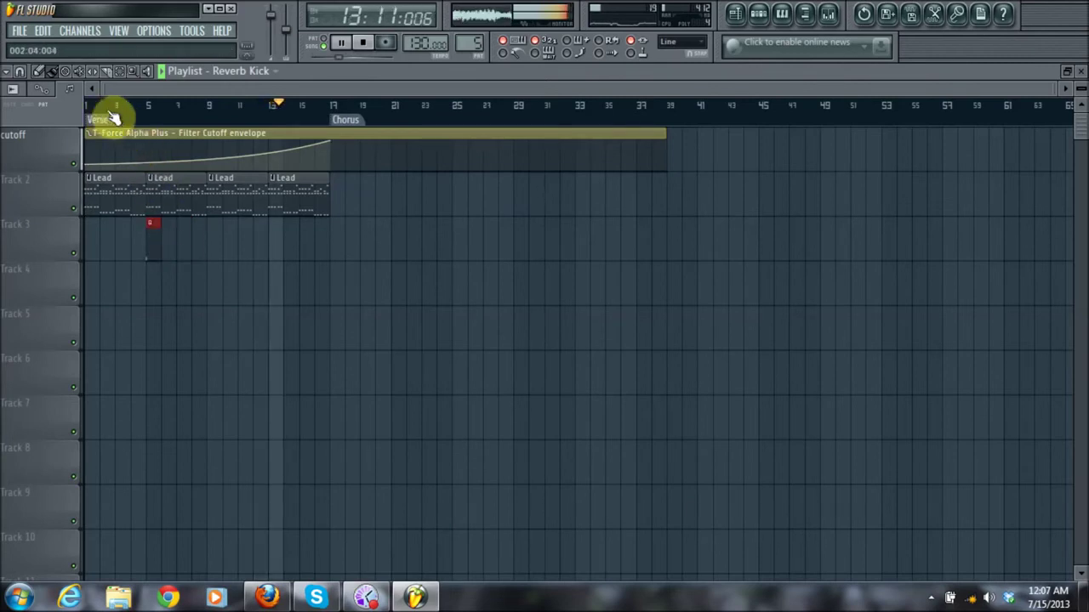
Step: Raise the cutoff automation's start point during playback and check the cutoff knob in the T-Force Alpha Plus synthesizer
{"action": "key", "text": "space"}
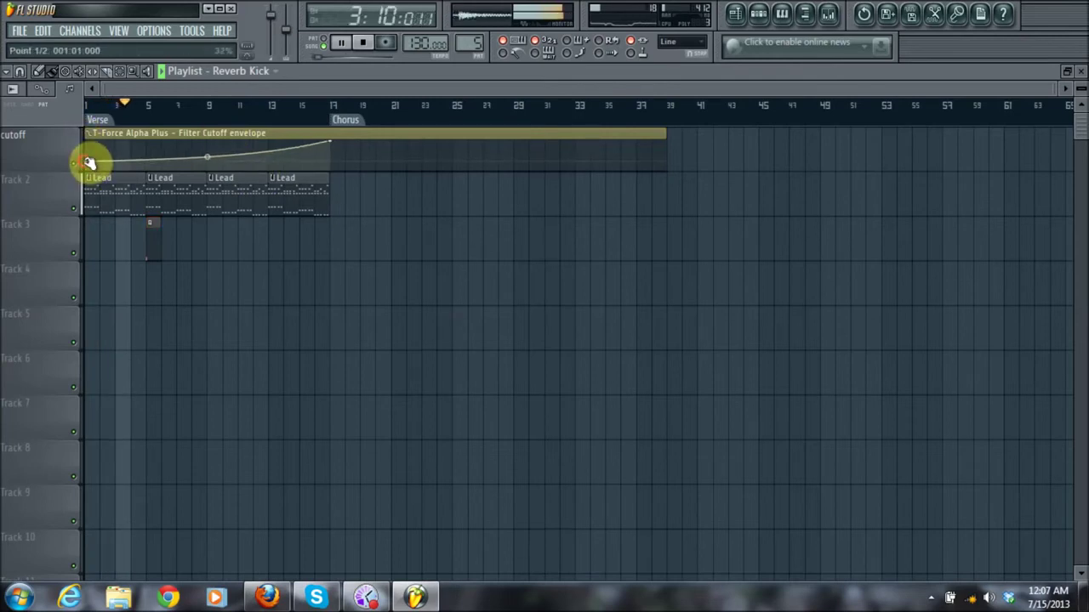
{"action": "left_click", "coordinate": [758, 13]}
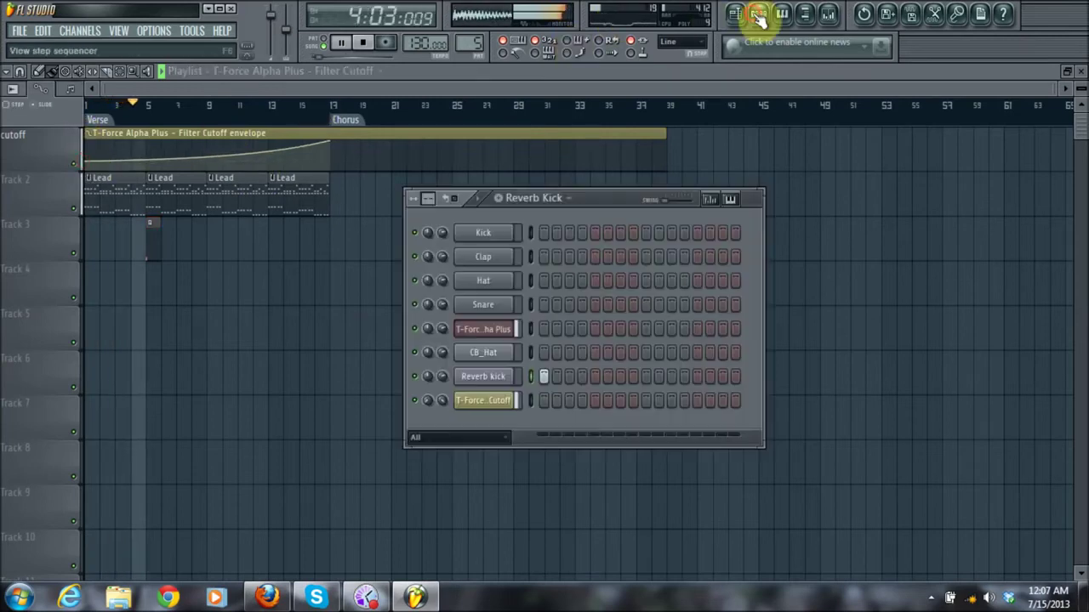
{"action": "left_click", "coordinate": [500, 337]}
{"action": "key", "text": "space"}
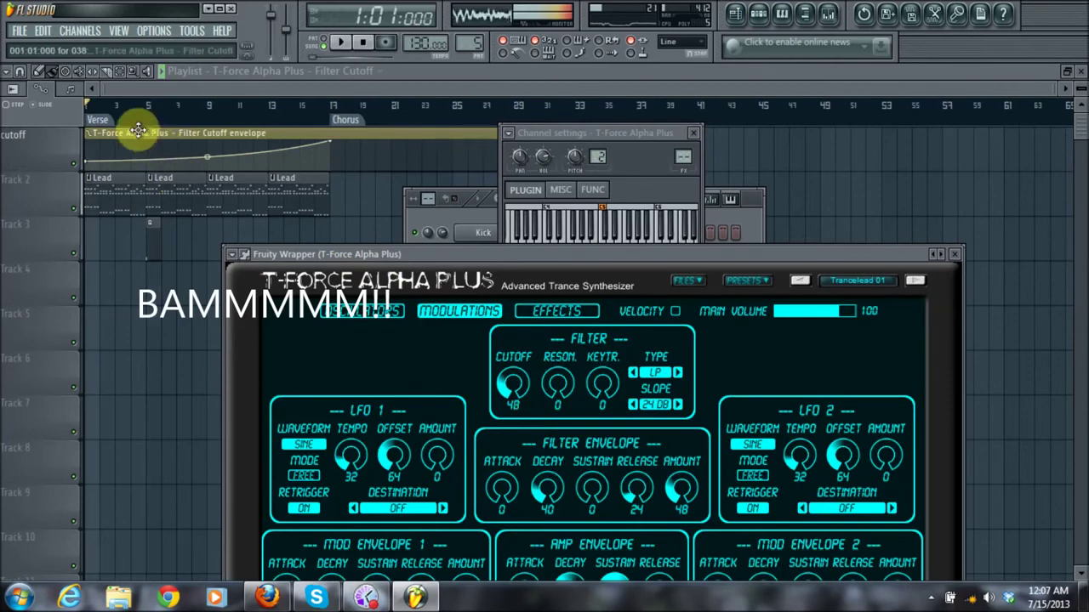
Step: Lower the cutoff automation's start point to 24%, check the synthesizer's cutoff knob during playback, and close the synthesizer and step sequencer
{"action": "left_click", "coordinate": [89, 164]}
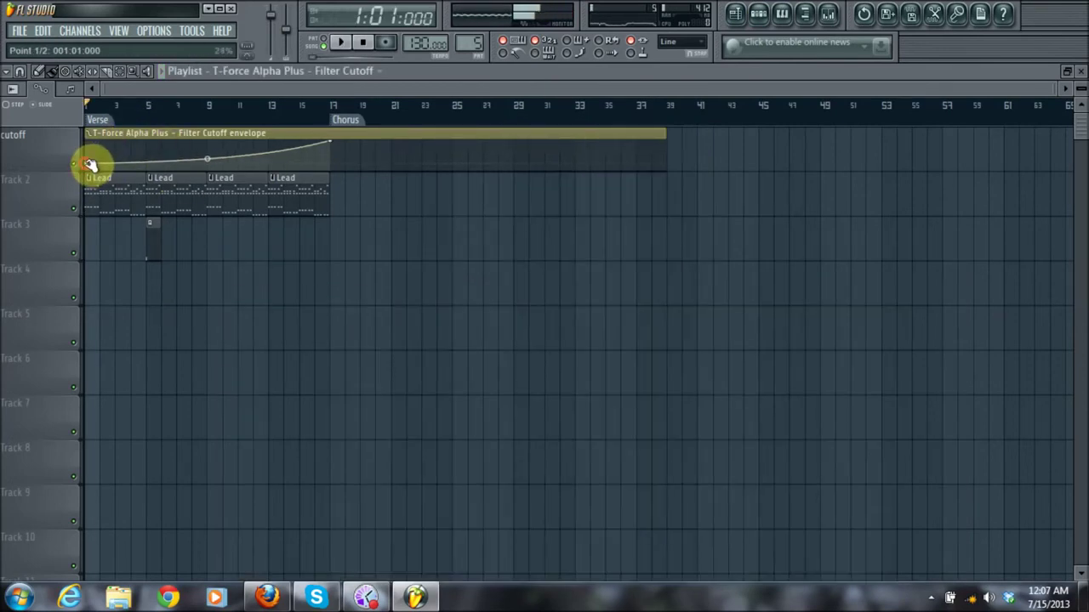
{"action": "key", "text": "space"}
{"action": "left_click", "coordinate": [758, 13]}
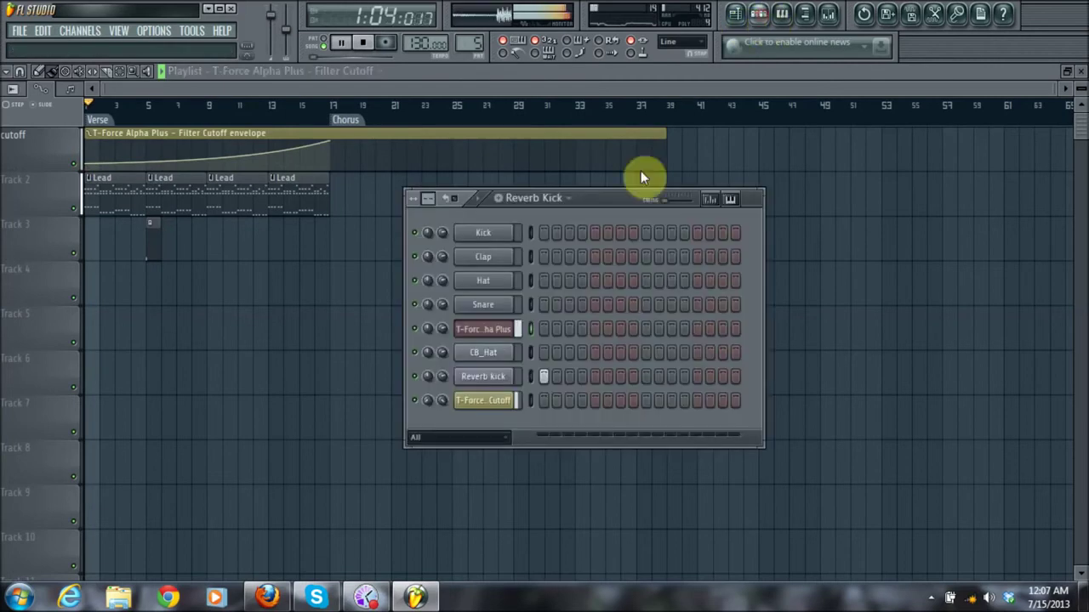
{"action": "left_click", "coordinate": [506, 334]}
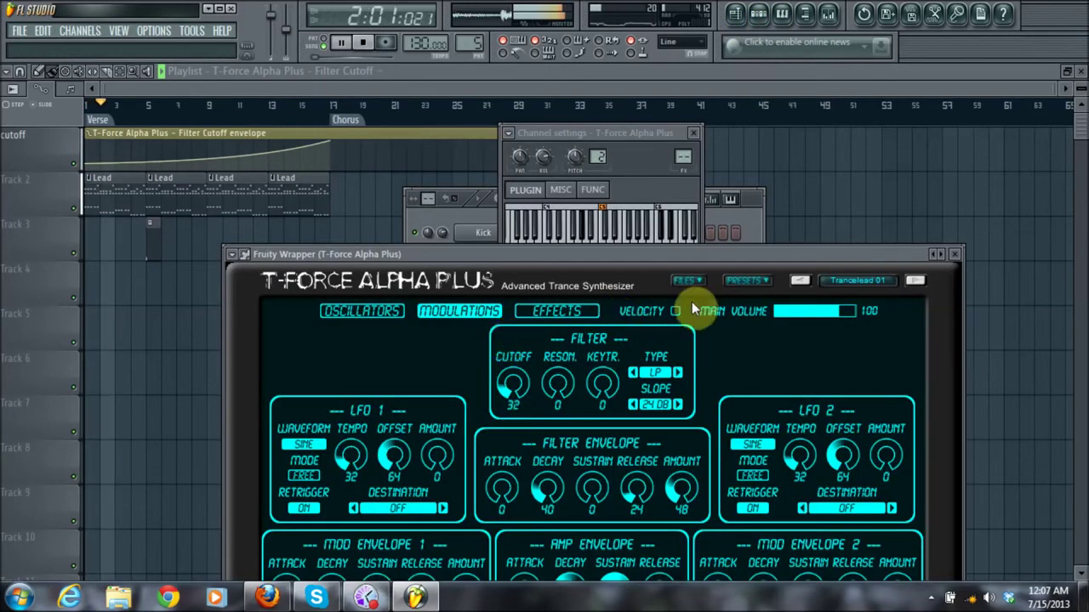
{"action": "left_click", "coordinate": [956, 255]}
{"action": "left_click", "coordinate": [696, 135]}
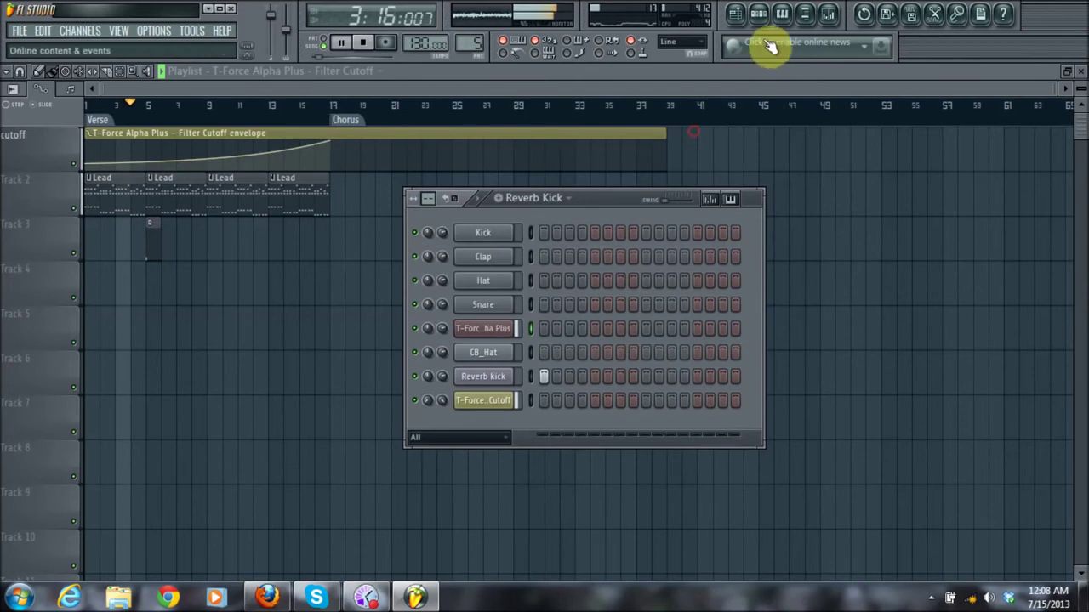
{"action": "left_click", "coordinate": [761, 17]}
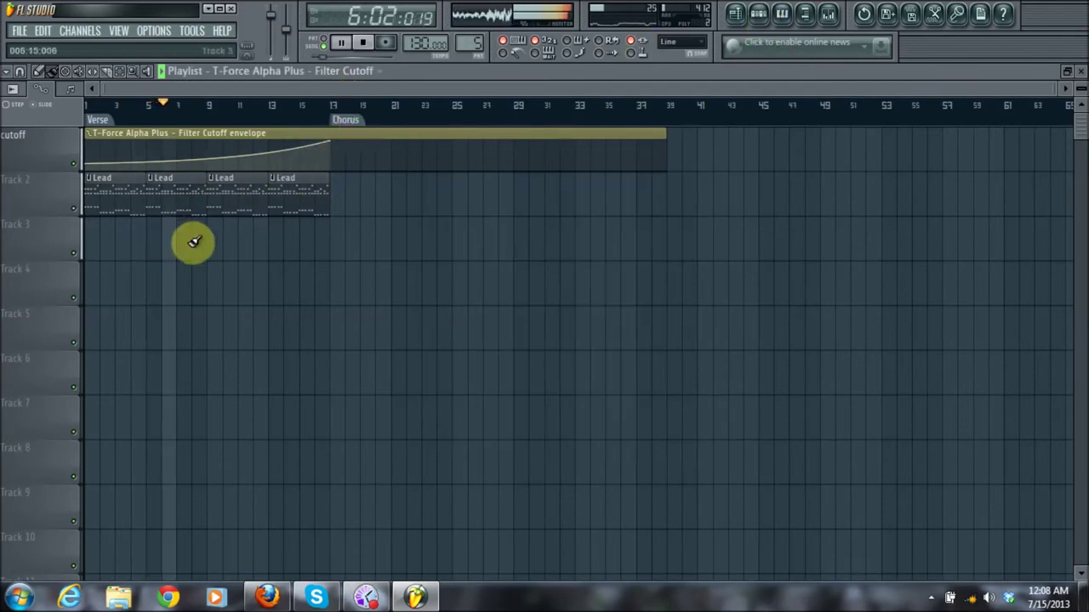
{"action": "left_click", "coordinate": [215, 237]}
{"action": "right_click", "coordinate": [243, 237]}
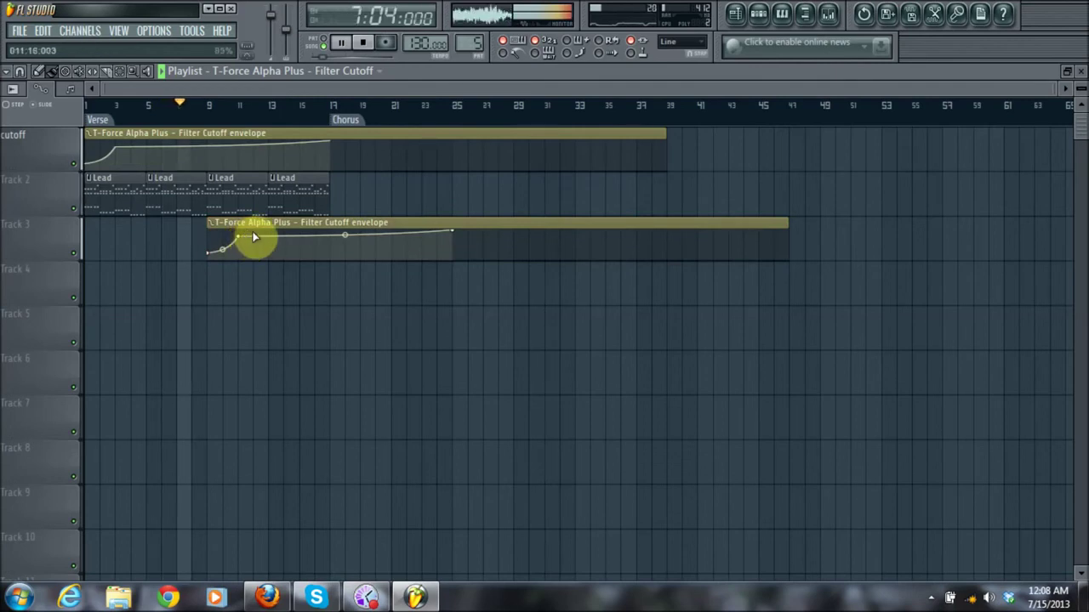
{"action": "key", "text": "ctrl+z"}
{"action": "right_click", "coordinate": [257, 223]}
Step: Place a Reverb Kick pattern clip on Track 3 at bar 9 and play the song from that bar
{"action": "left_click", "coordinate": [335, 73]}
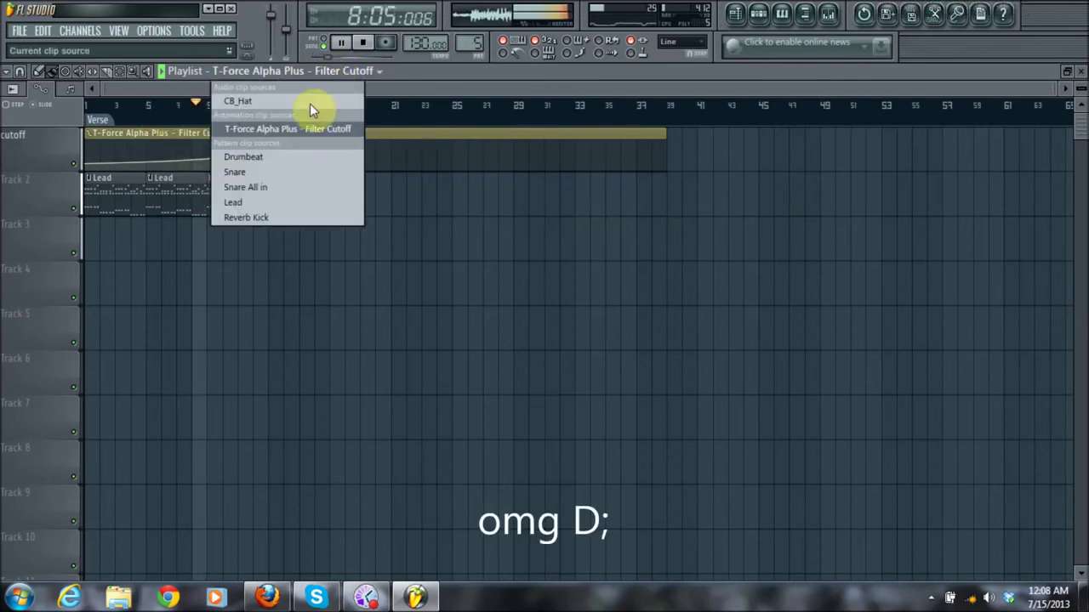
{"action": "left_click", "coordinate": [272, 216]}
{"action": "left_click", "coordinate": [216, 242]}
{"action": "key", "text": "space"}
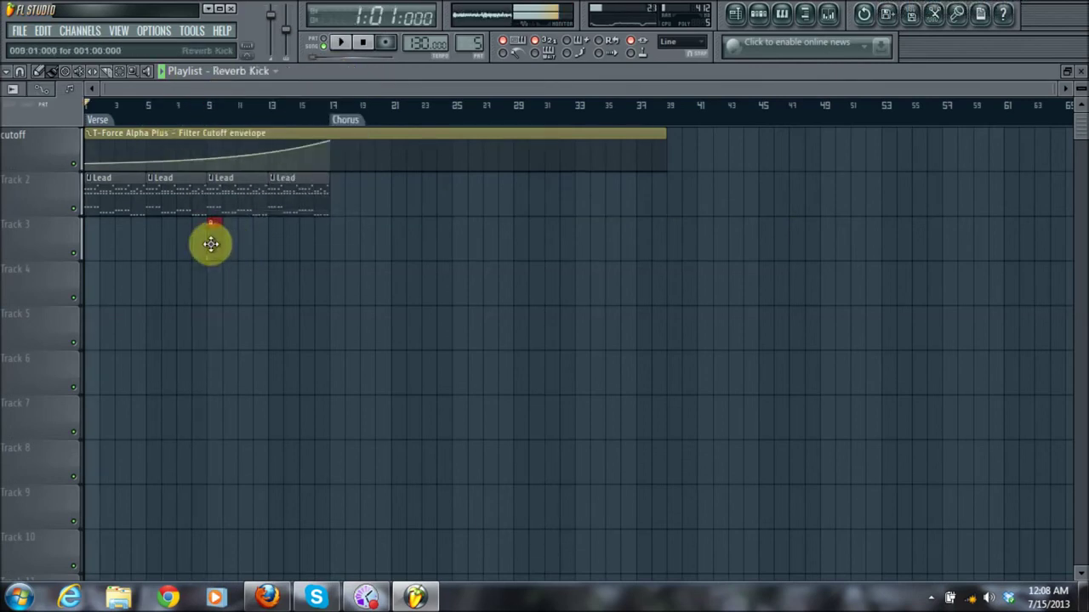
{"action": "left_click", "coordinate": [210, 106]}
{"action": "key", "text": "space"}
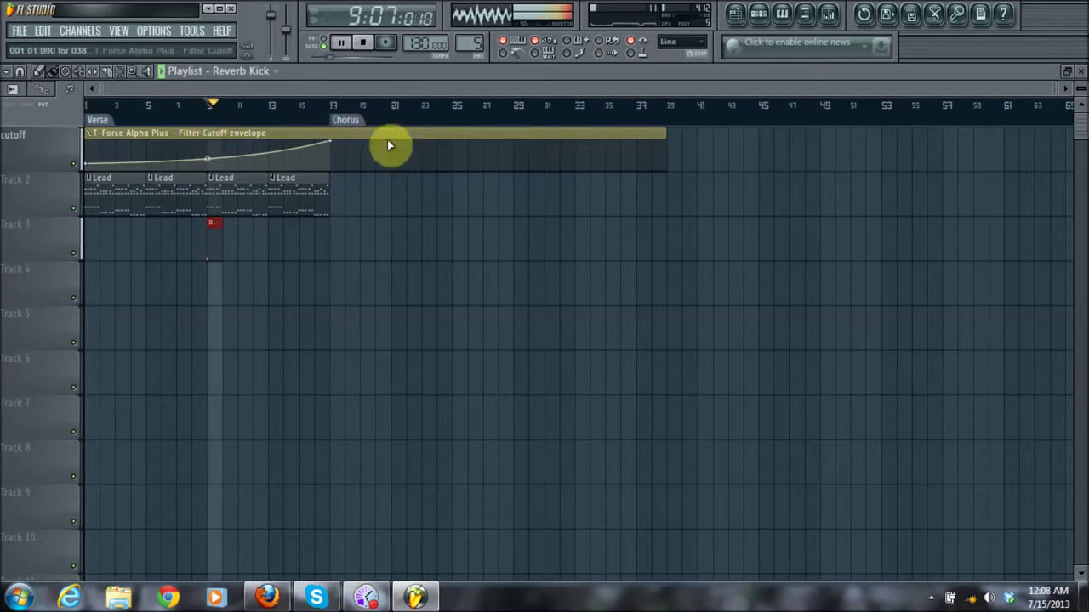
Step: Add four more Lead clips on Track 2 from bar 17 to bar 33 and shorten the cutoff automation clip to end at bar 17
{"action": "left_click", "coordinate": [313, 194]}
{"action": "left_click_drag", "start_coordinate": [359, 192], "coordinate": [536, 199]}
{"action": "left_click_drag", "start_coordinate": [665, 136], "coordinate": [335, 139]}
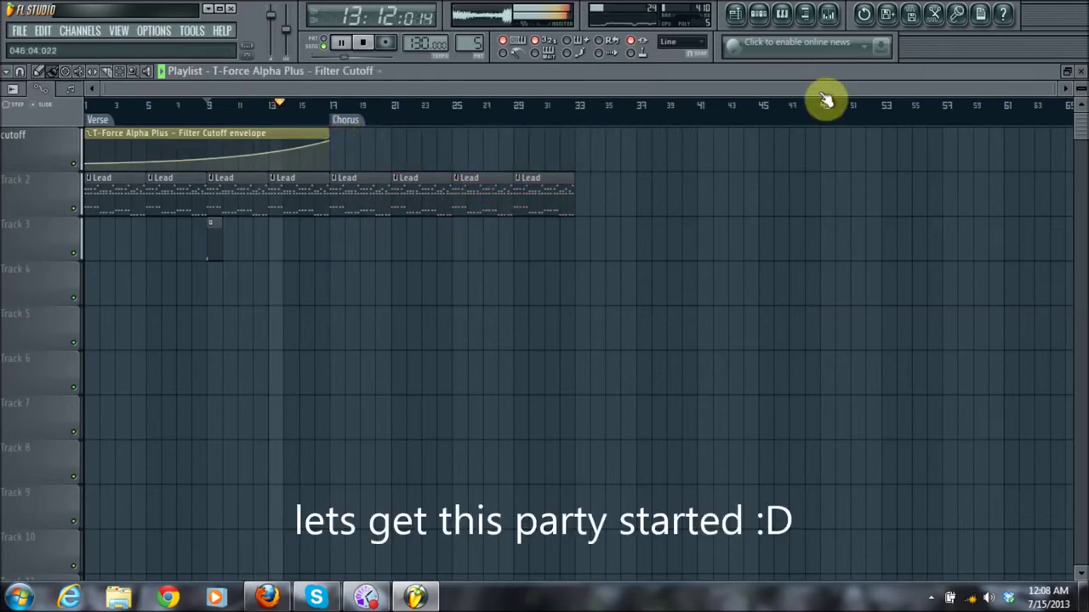
Step: Select the Snare pattern and place two of its clips on Track 4 at bars 13 and 14
{"action": "left_click", "coordinate": [758, 17]}
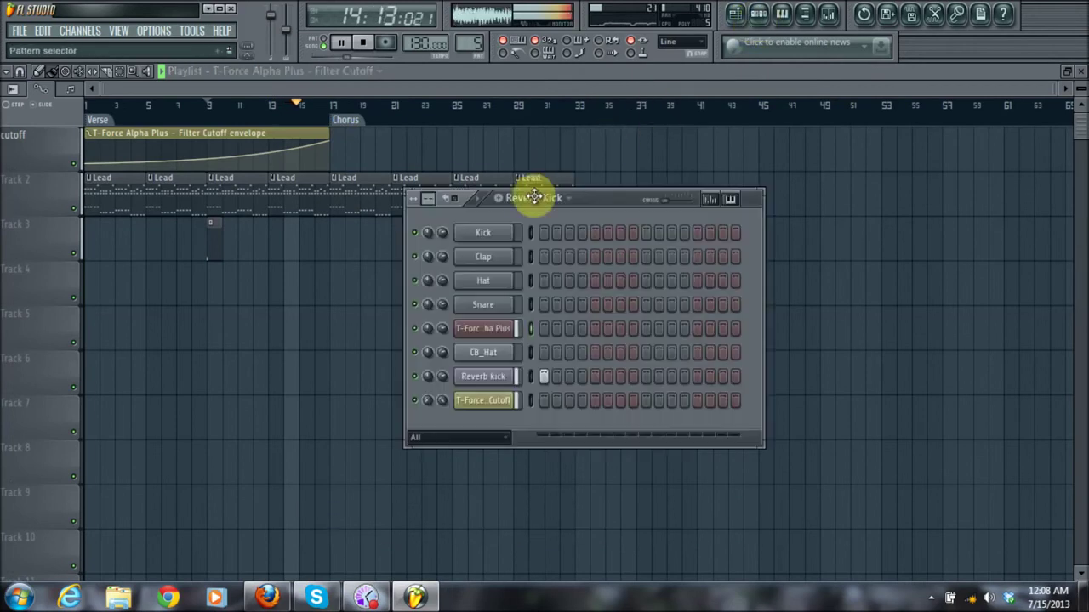
{"action": "left_click", "coordinate": [533, 196]}
{"action": "left_click", "coordinate": [529, 231]}
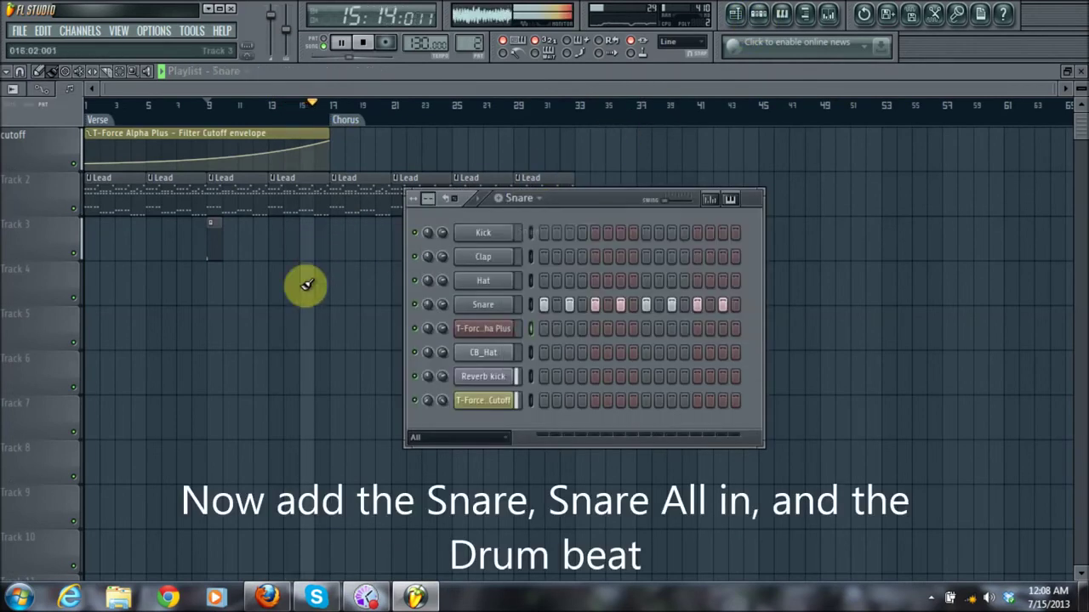
{"action": "left_click", "coordinate": [283, 289]}
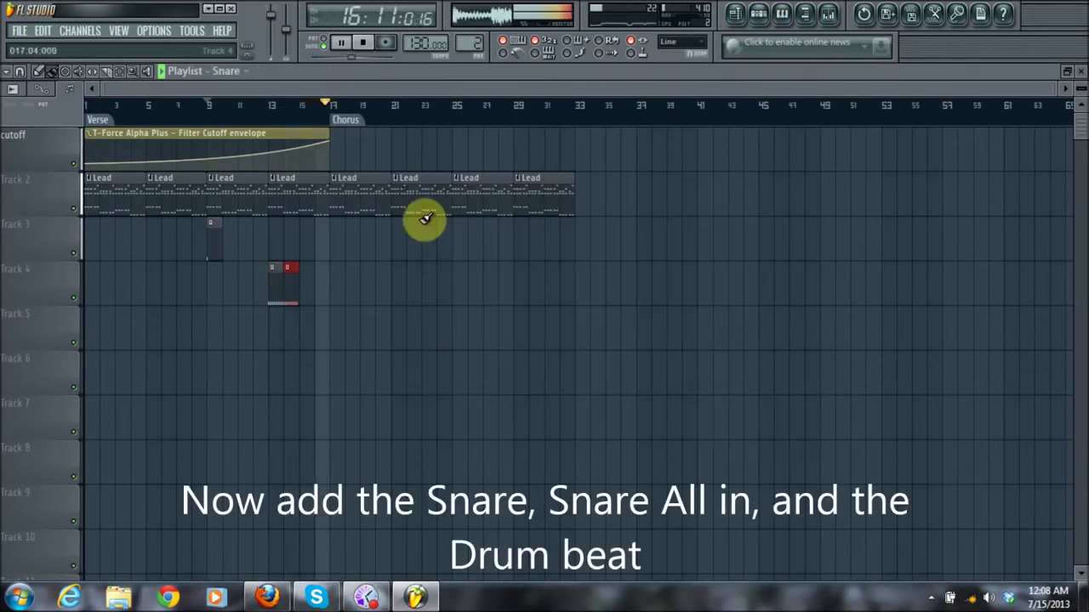
Step: Place two Snare All in pattern clips on Track 4 at bars 15 and 16 and play the song from bar 11
{"action": "left_click", "coordinate": [758, 17]}
{"action": "left_click", "coordinate": [522, 197]}
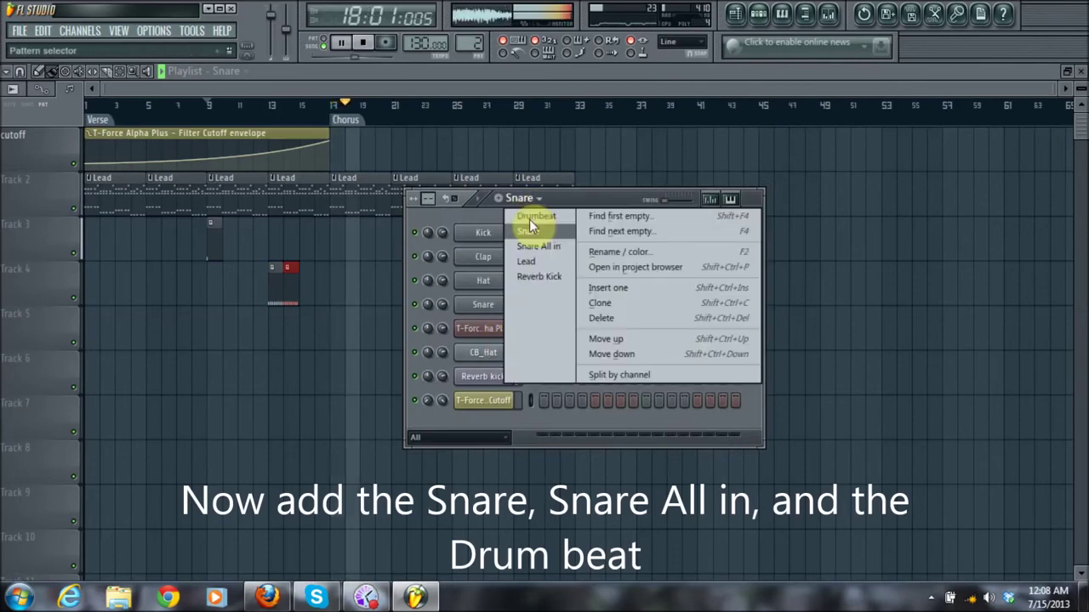
{"action": "left_click", "coordinate": [537, 247]}
{"action": "left_click", "coordinate": [351, 92]}
{"action": "scroll", "coordinate": [343, 312], "scroll_direction": "up", "scroll_amount": 3}
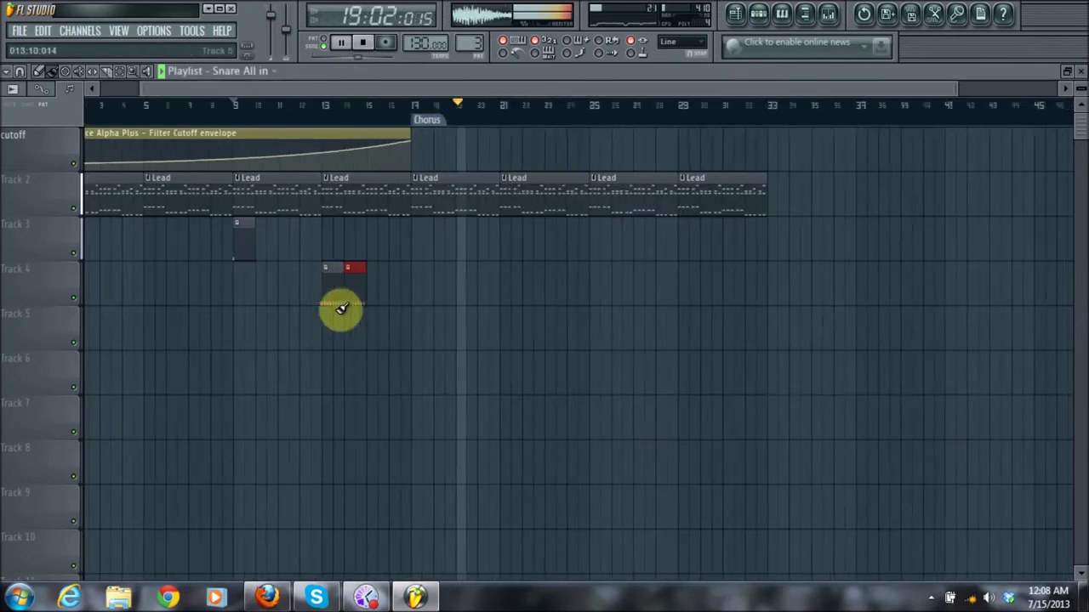
{"action": "scroll", "coordinate": [393, 316], "scroll_direction": "up", "scroll_amount": 1}
{"action": "left_click_drag", "start_coordinate": [391, 296], "coordinate": [409, 298]}
{"action": "left_click_drag", "start_coordinate": [345, 91], "coordinate": [314, 93]}
{"action": "left_click", "coordinate": [313, 106]}
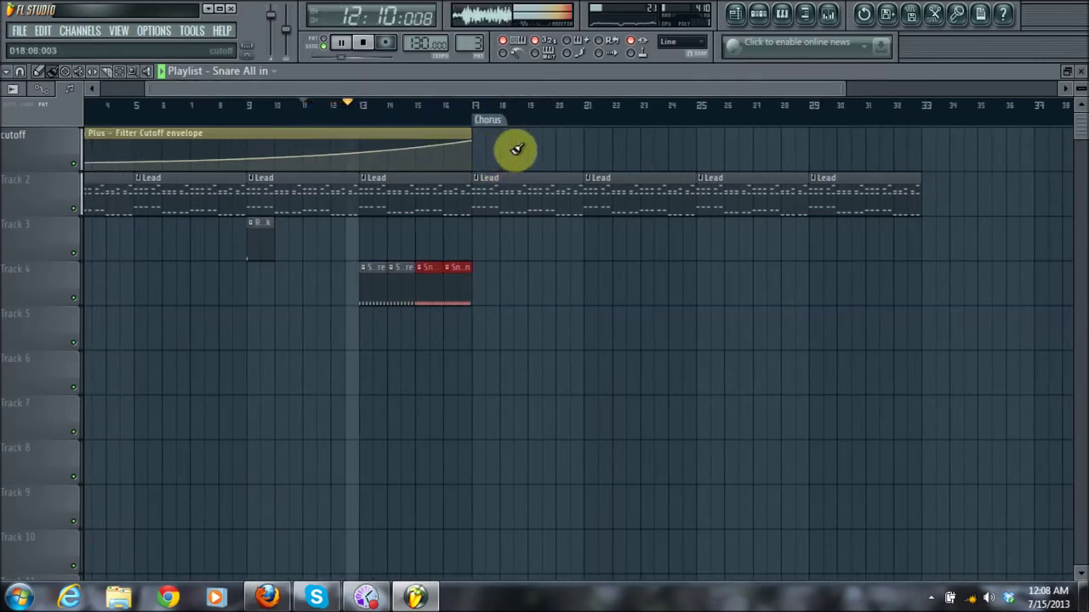
Step: Add a timeline marker named "Verse 2" at bar 33, where the Lead clips end
{"action": "left_click_drag", "start_coordinate": [572, 84], "coordinate": [651, 87]}
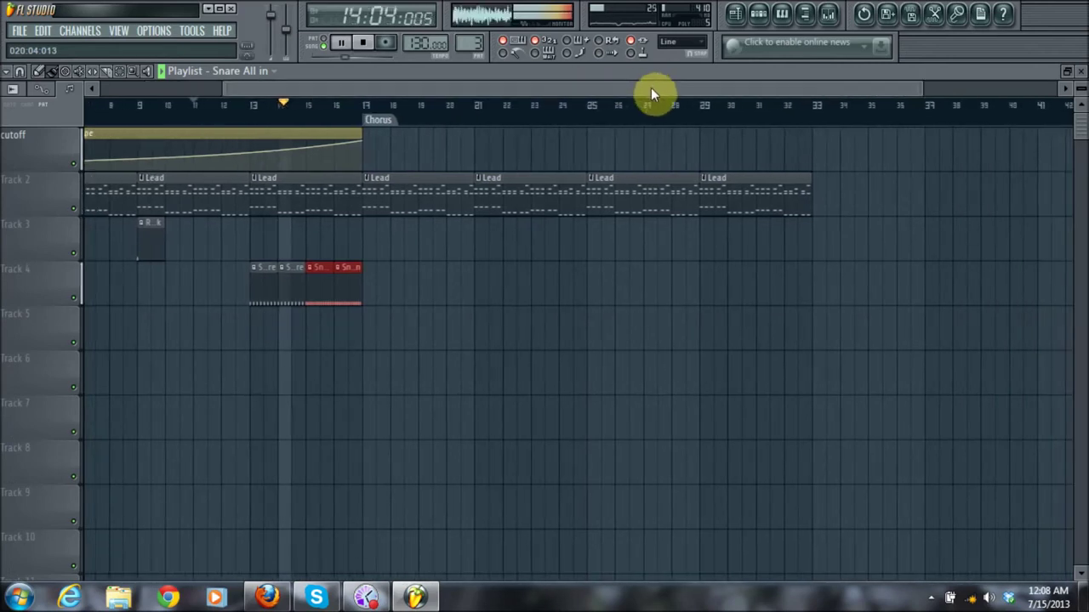
{"action": "right_click", "coordinate": [822, 116]}
{"action": "left_click", "coordinate": [834, 128]}
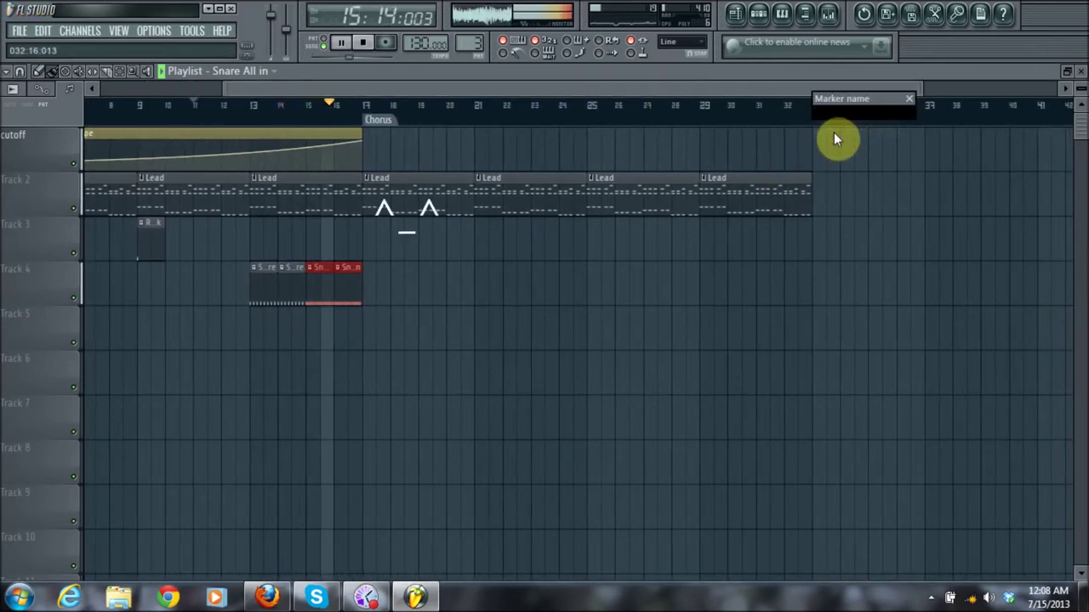
{"action": "type", "text": "Verse 2"}
{"action": "key", "text": "Return"}
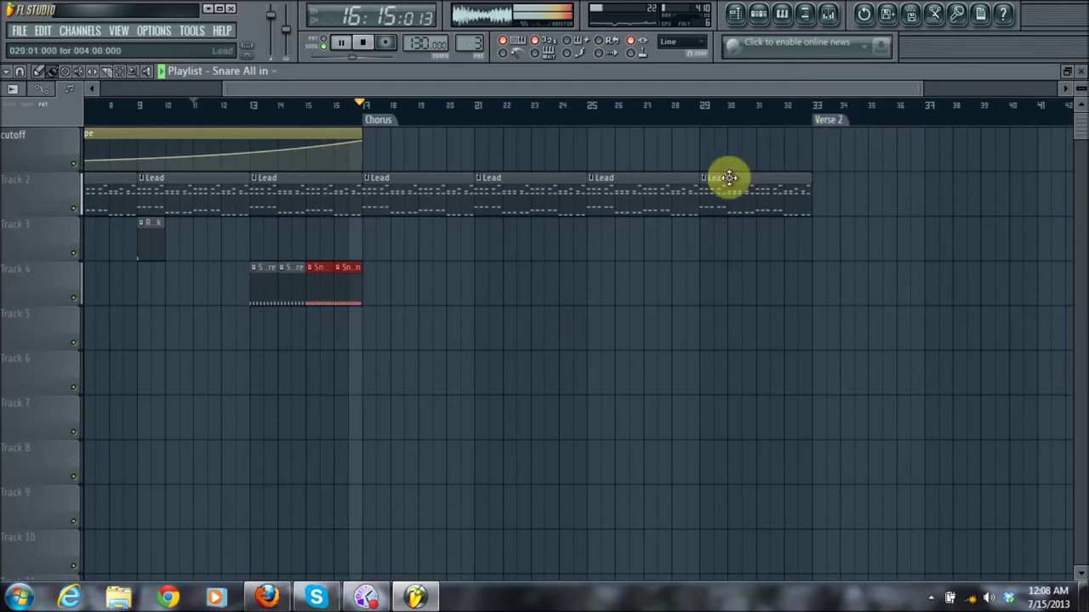
Step: Stop playback, fill Track 5 with Drumbeat pattern clips from bar 17 to bar 33, and restart playback
{"action": "left_click", "coordinate": [759, 15]}
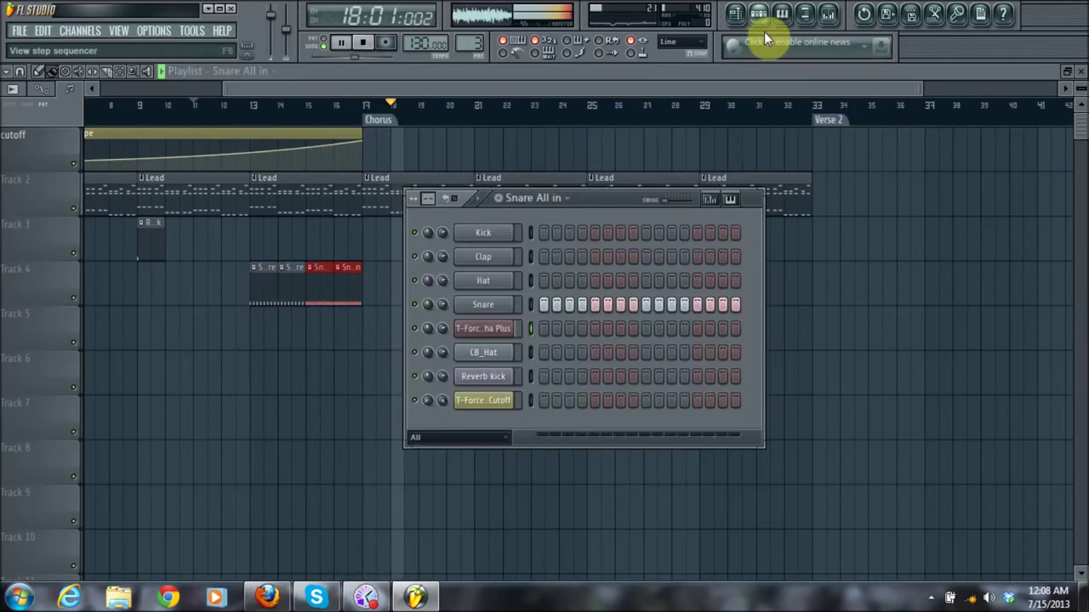
{"action": "left_click", "coordinate": [541, 199]}
{"action": "left_click", "coordinate": [559, 218]}
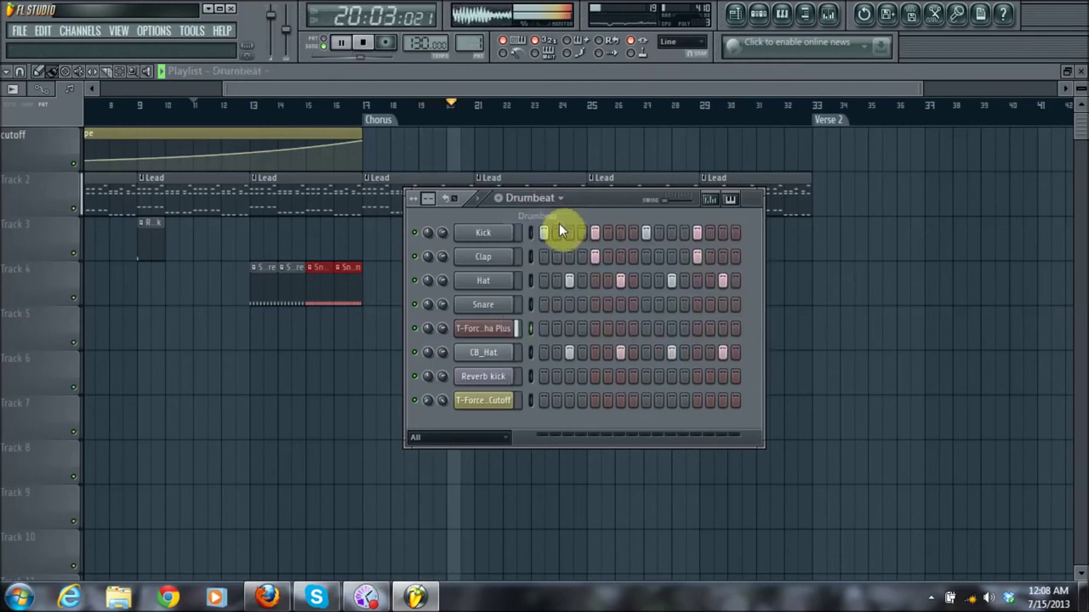
{"action": "key", "text": "F6"}
{"action": "key", "text": "space"}
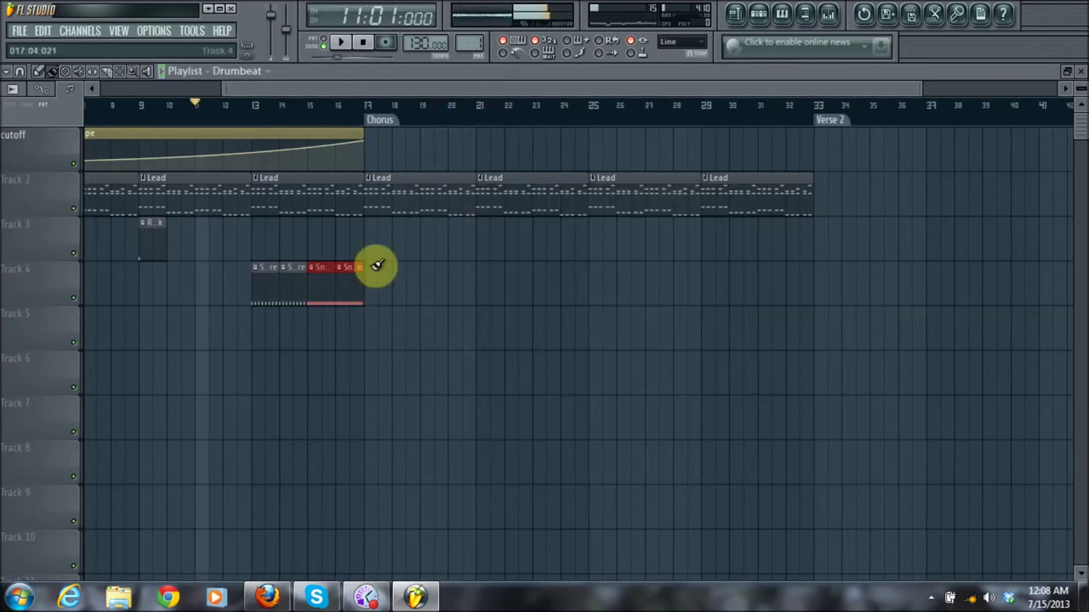
{"action": "left_click_drag", "start_coordinate": [375, 327], "coordinate": [813, 328]}
{"action": "key", "text": "space"}
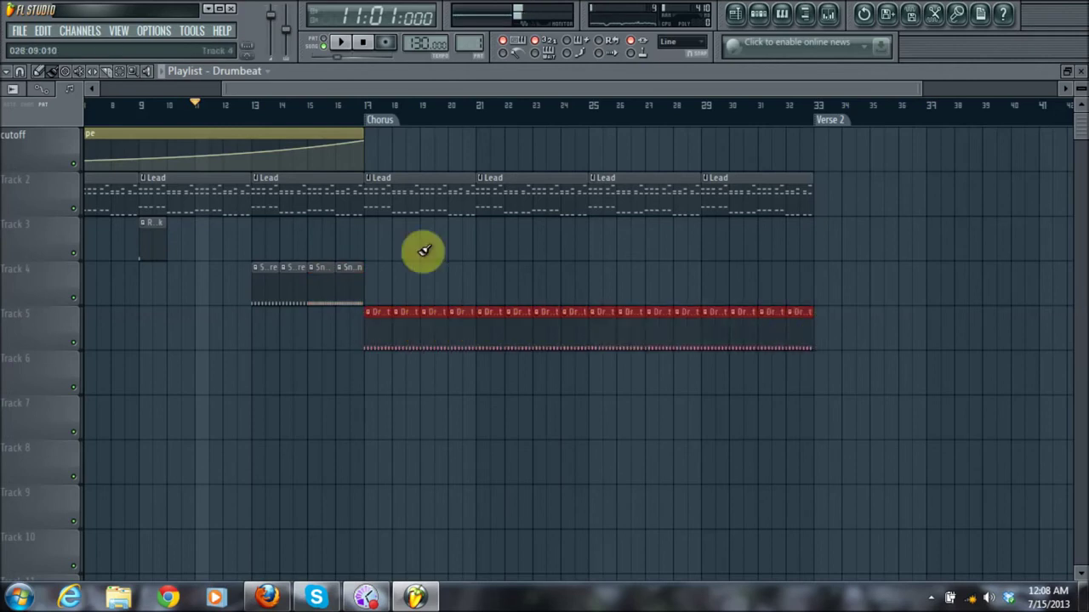
Step: Rename Track 2 as "lead" and Track 3 as "reverb kick"
{"action": "right_click", "coordinate": [30, 183]}
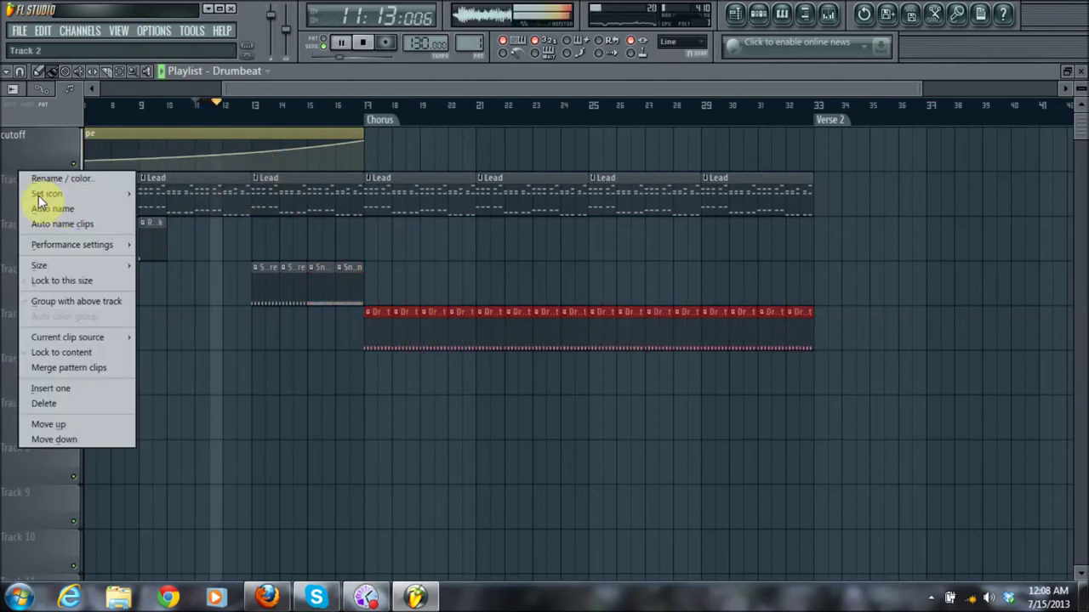
{"action": "left_click", "coordinate": [66, 180]}
{"action": "type", "text": "lead"}
{"action": "key", "text": "Return"}
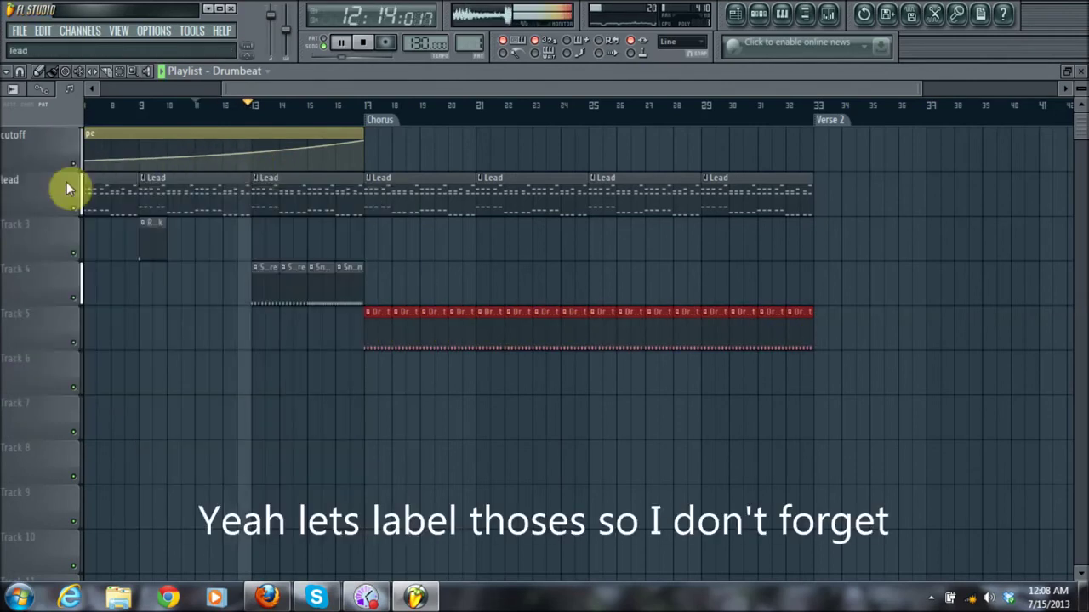
{"action": "right_click", "coordinate": [41, 227]}
{"action": "left_click", "coordinate": [64, 223]}
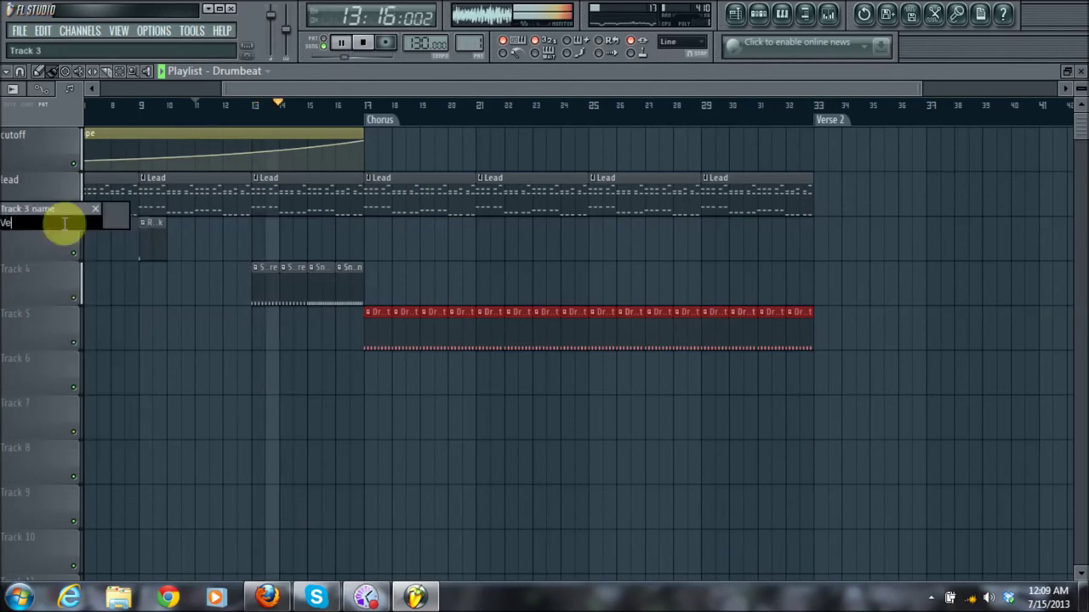
{"action": "type", "text": "Ver"}
{"action": "key", "text": "BackSpace"}
{"action": "key", "text": "BackSpace"}
{"action": "key", "text": "BackSpace"}
{"action": "type", "text": "reverb kick"}
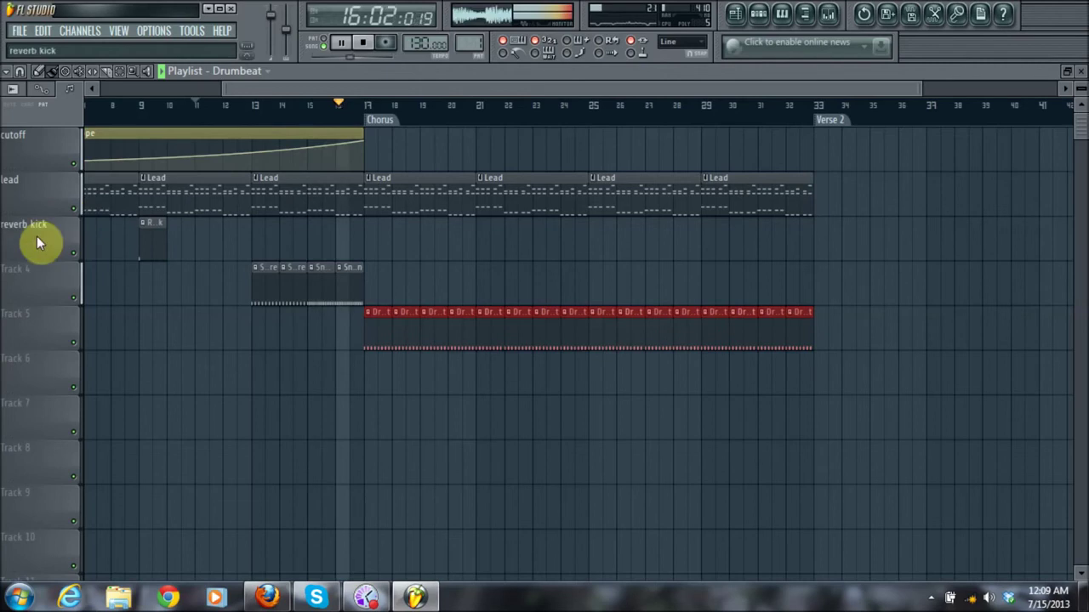
Step: Rename Track 4 as "snare" and Track 5 as "drumbeat"
{"action": "right_click", "coordinate": [36, 264]}
{"action": "left_click", "coordinate": [64, 269]}
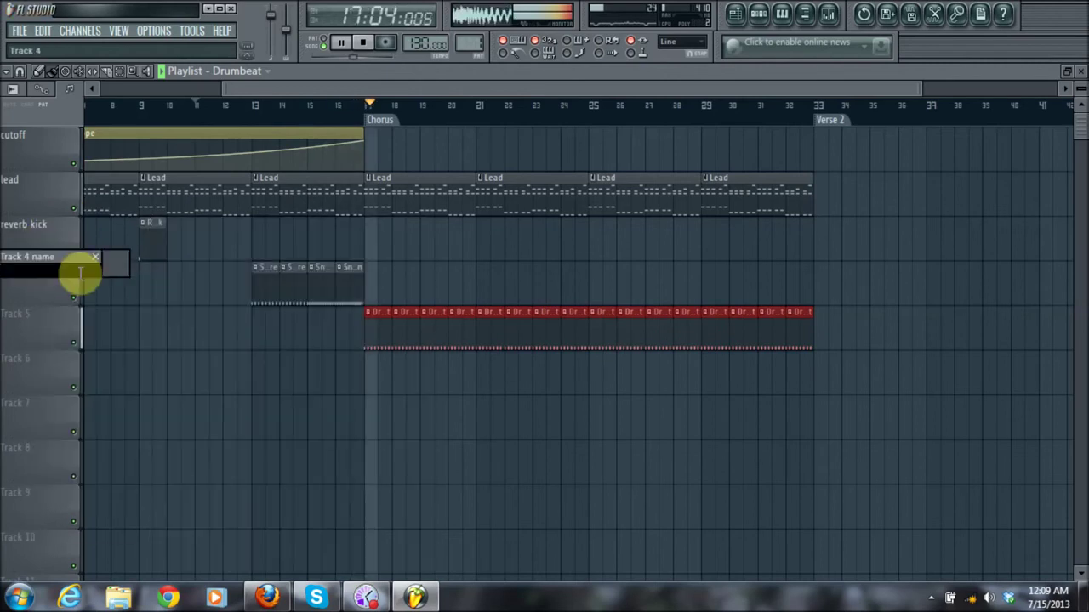
{"action": "type", "text": "snare"}
{"action": "key", "text": "Return"}
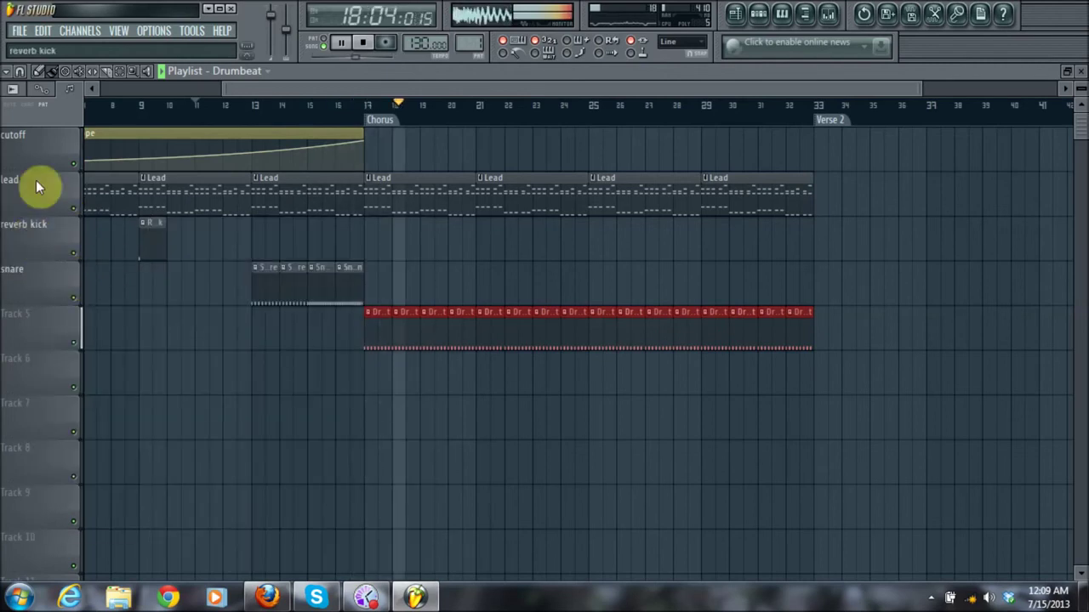
{"action": "right_click", "coordinate": [42, 324]}
{"action": "left_click", "coordinate": [47, 297]}
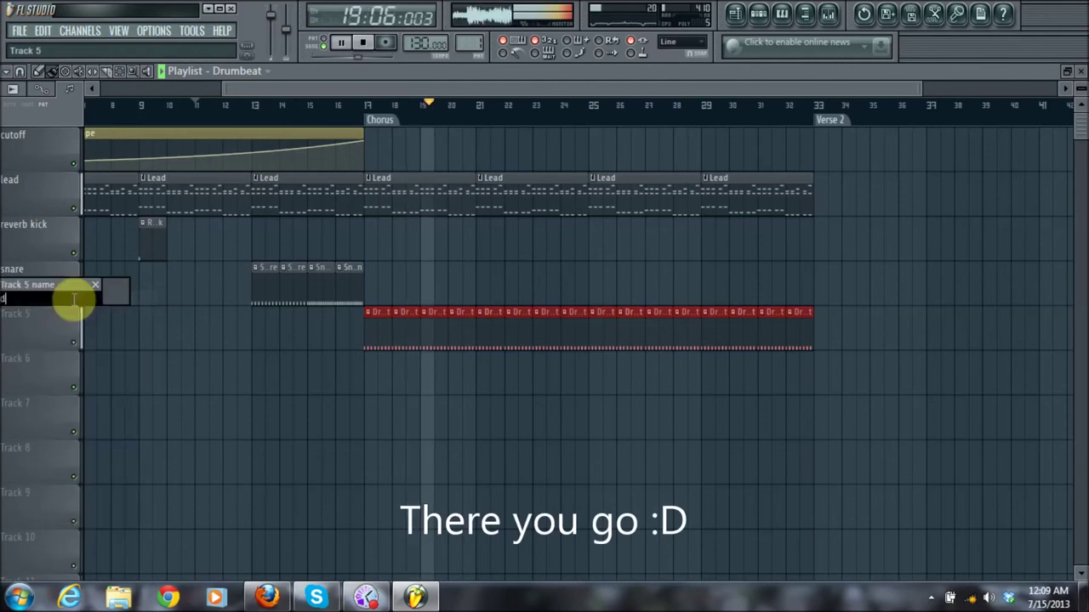
{"action": "type", "text": "drumbeat"}
{"action": "key", "text": "Return"}
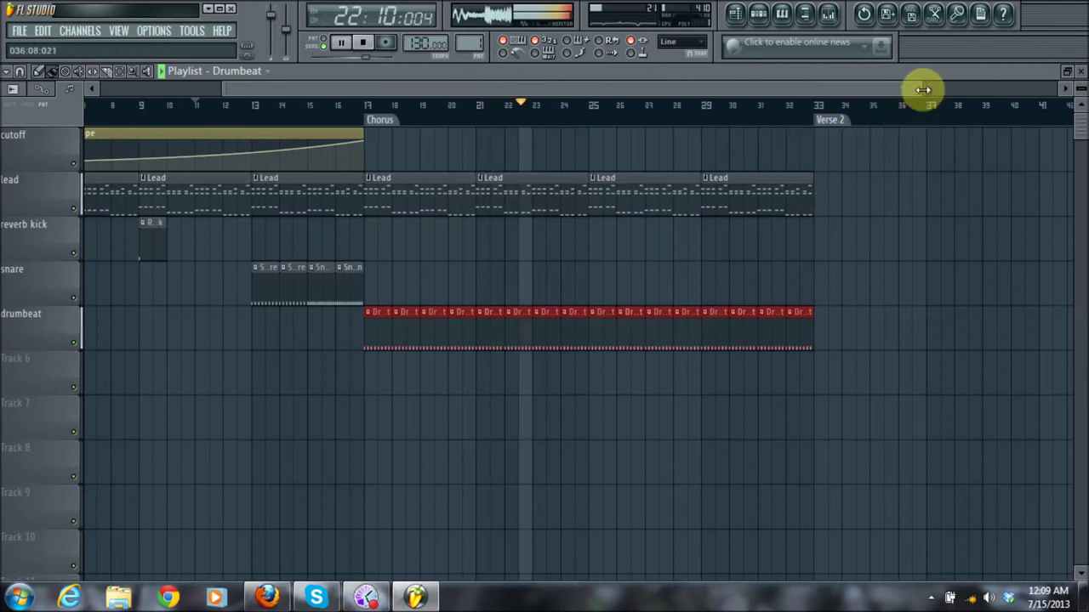
Step: Copy the four snare clips at bars 13 to 16 to bar 29 on the same track and deselect them
{"action": "left_click_drag", "start_coordinate": [923, 89], "coordinate": [858, 88]}
{"action": "left_click_drag", "start_coordinate": [401, 292], "coordinate": [278, 285]}
{"action": "left_click_drag", "start_coordinate": [276, 287], "coordinate": [781, 292]}
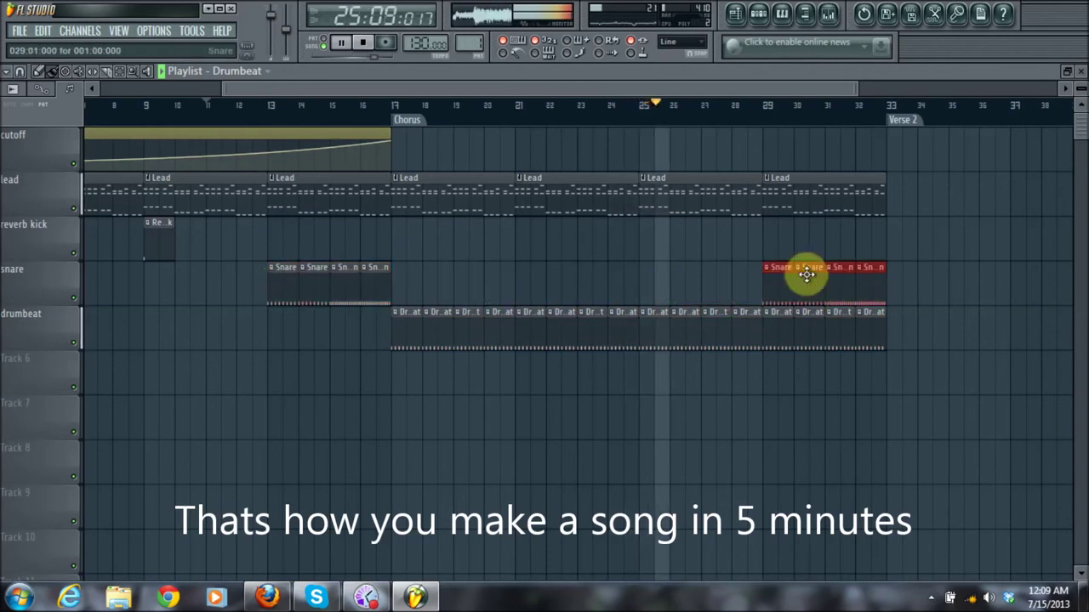
{"action": "left_click", "coordinate": [813, 150]}
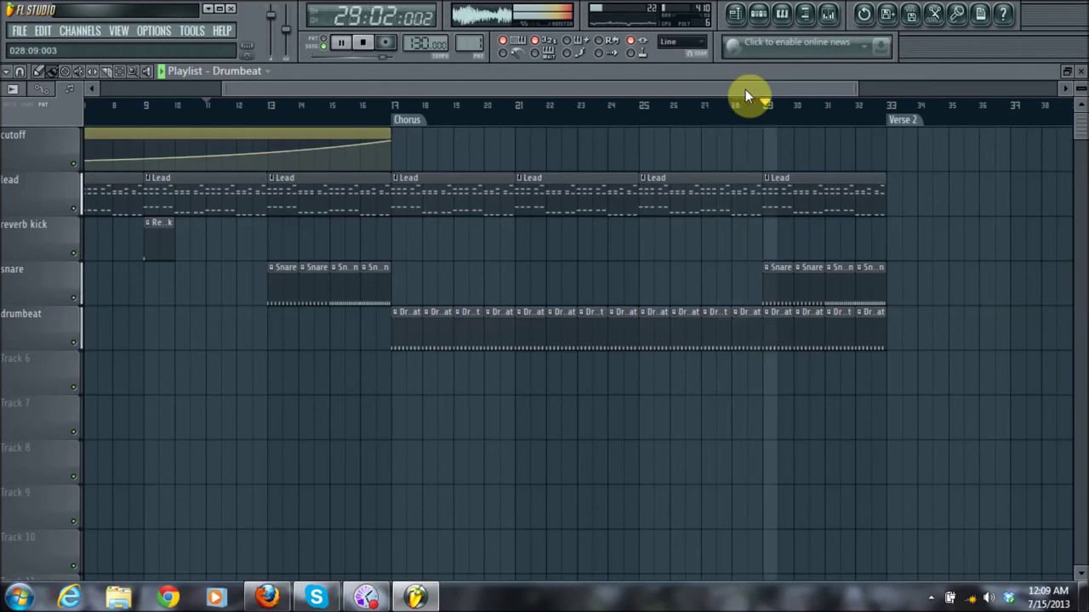
Step: Copy all clips of the verse and chorus to start at the Verse 2 marker at bar 33 and play from bar 51
{"action": "left_click_drag", "start_coordinate": [744, 93], "coordinate": [599, 89]}
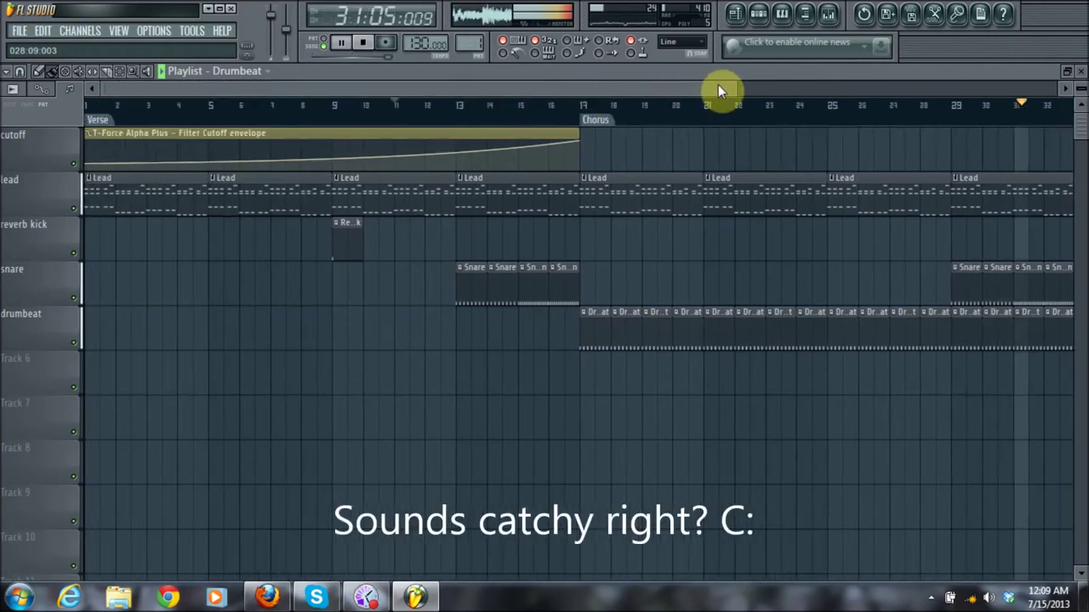
{"action": "left_click_drag", "start_coordinate": [729, 85], "coordinate": [766, 81]}
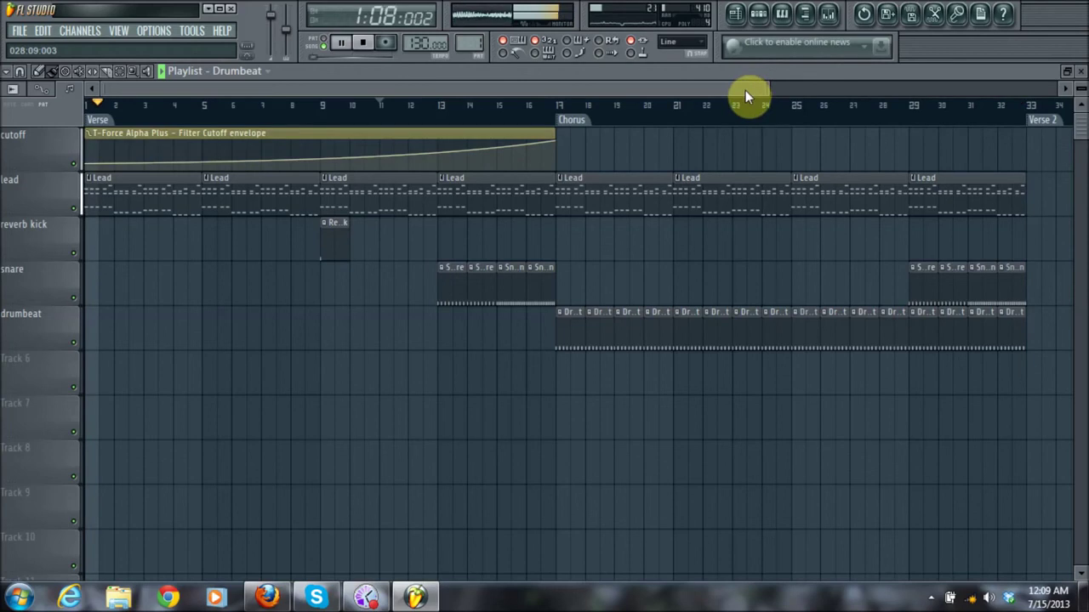
{"action": "left_click_drag", "start_coordinate": [1032, 391], "coordinate": [5, 11]}
{"action": "mouse_move", "coordinate": [111, 136]}
{"action": "left_mouse_down"}
{"action": "mouse_move", "coordinate": [1072, 163]}
{"action": "mouse_move", "coordinate": [870, 170]}
{"action": "mouse_move", "coordinate": [847, 140]}
{"action": "left_mouse_up"}
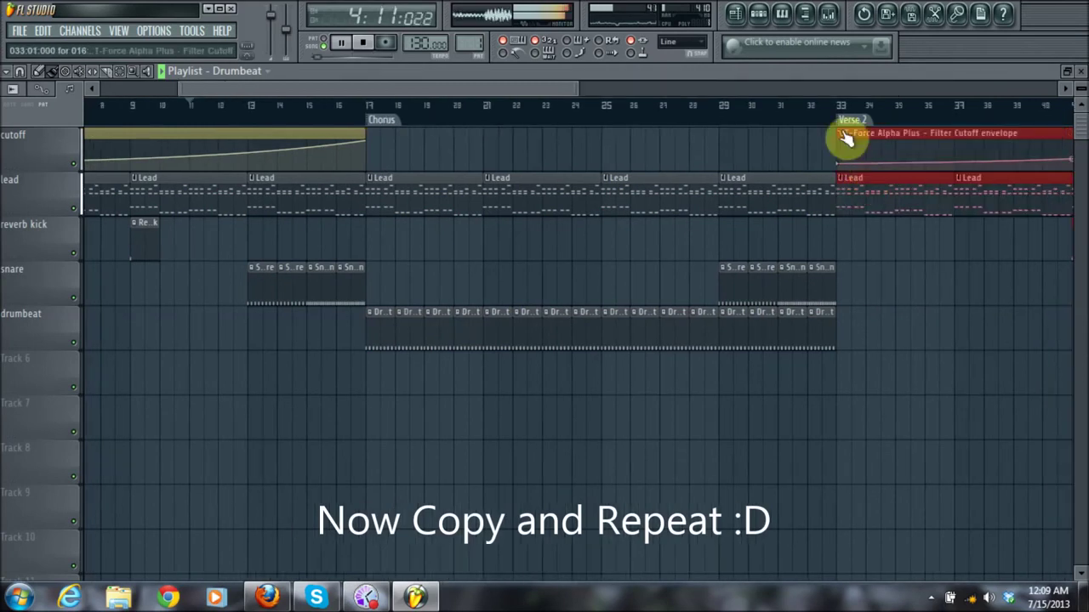
{"action": "left_click_drag", "start_coordinate": [587, 86], "coordinate": [950, 104]}
{"action": "left_click", "coordinate": [750, 105]}
{"action": "scroll", "coordinate": [723, 132], "scroll_direction": "up", "scroll_amount": 3}
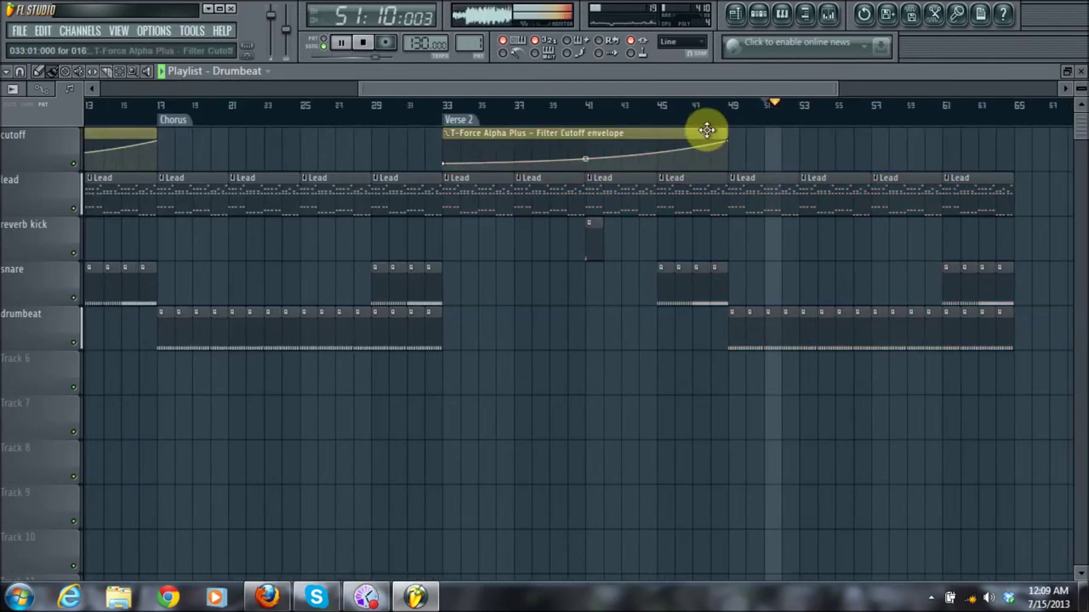
Step: Add a timeline marker named "Chorus" at bar 49, where the second cutoff automation clip ends
{"action": "right_click", "coordinate": [739, 117]}
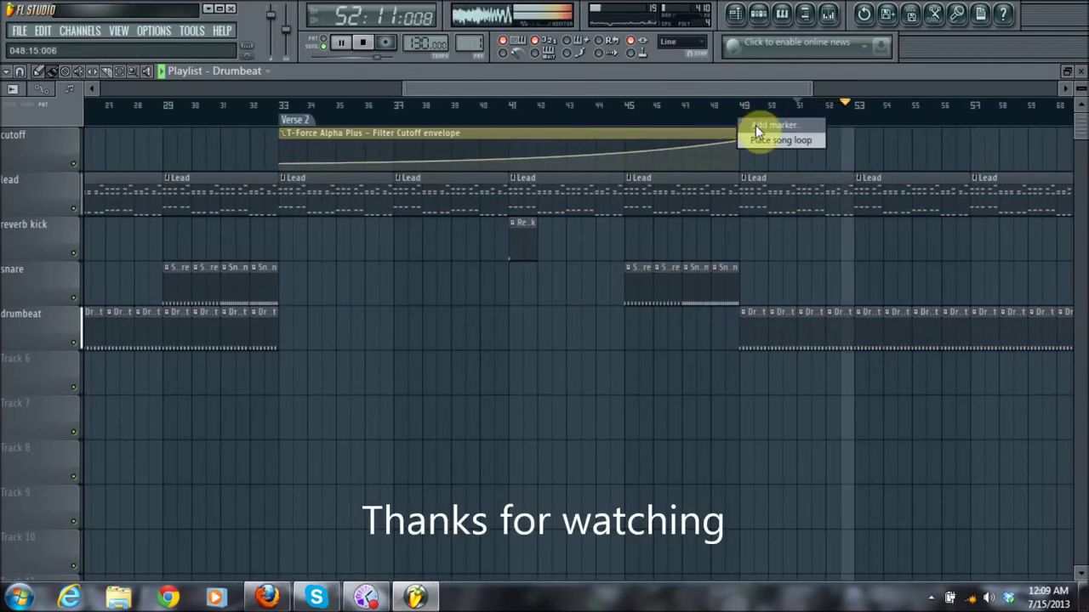
{"action": "left_click", "coordinate": [755, 125]}
{"action": "type", "text": "Chorus"}
{"action": "key", "text": "Return"}
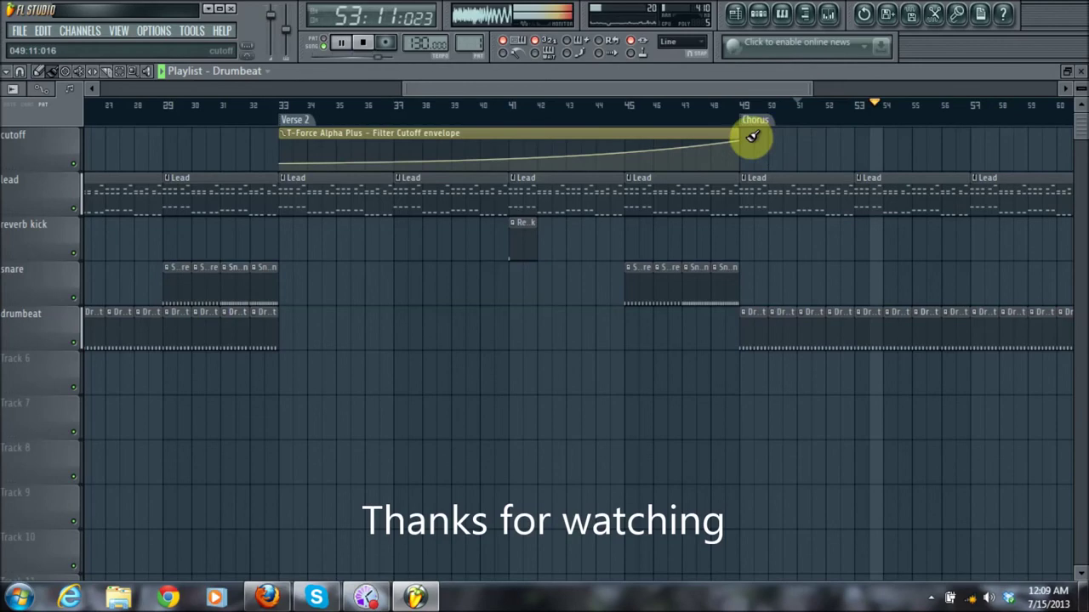